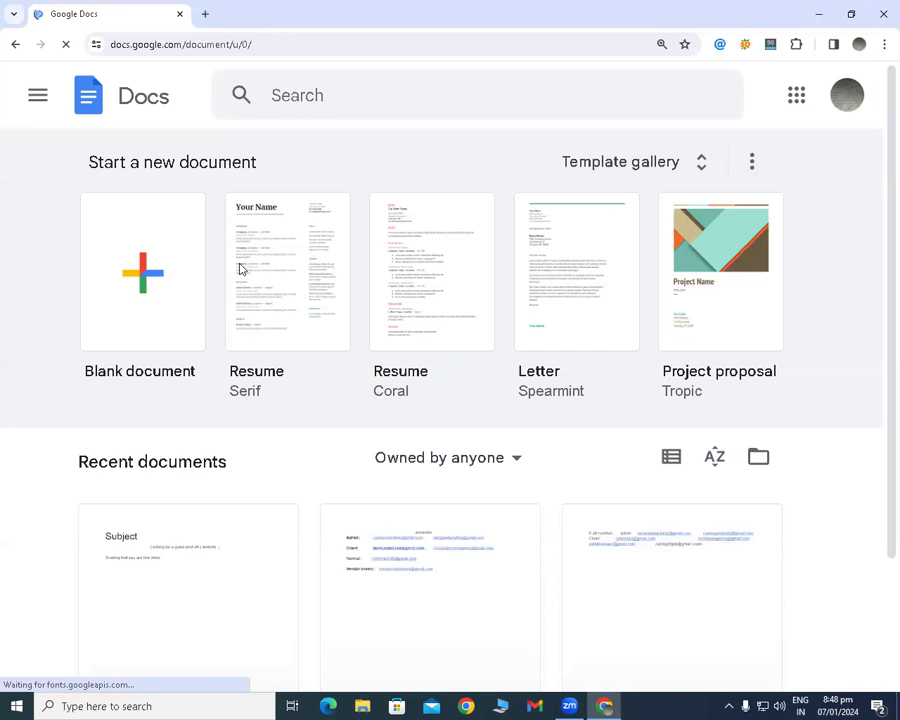
Open the guest post outreach template from the recent documents and dismiss the audio device pop-up and audio manager.
{"action": "scroll", "coordinate": [188, 450], "scroll_direction": "down", "scroll_amount": 2}
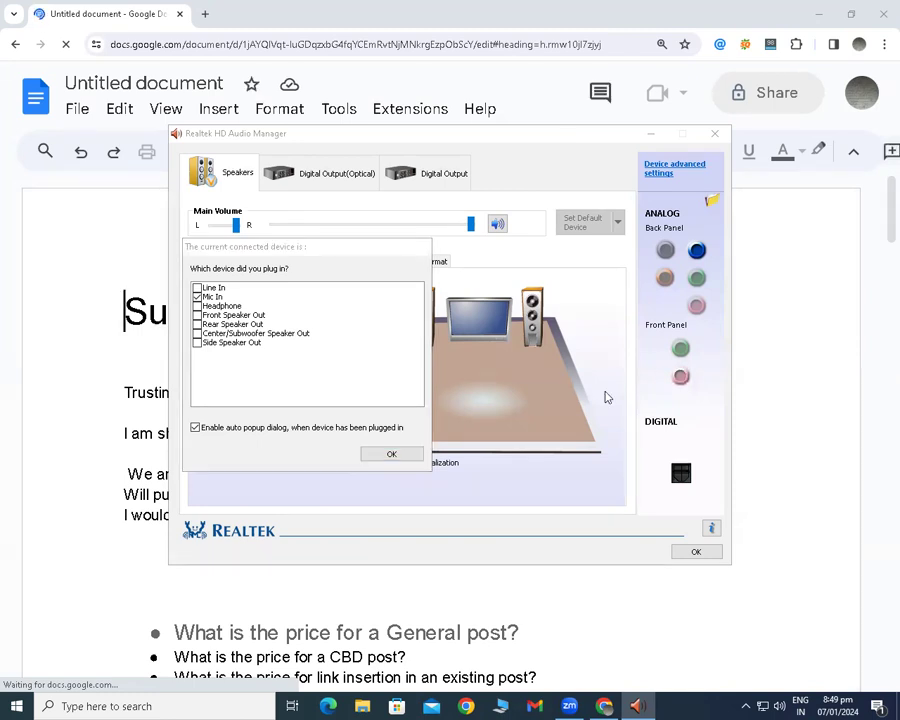
{"action": "left_click", "coordinate": [390, 455]}
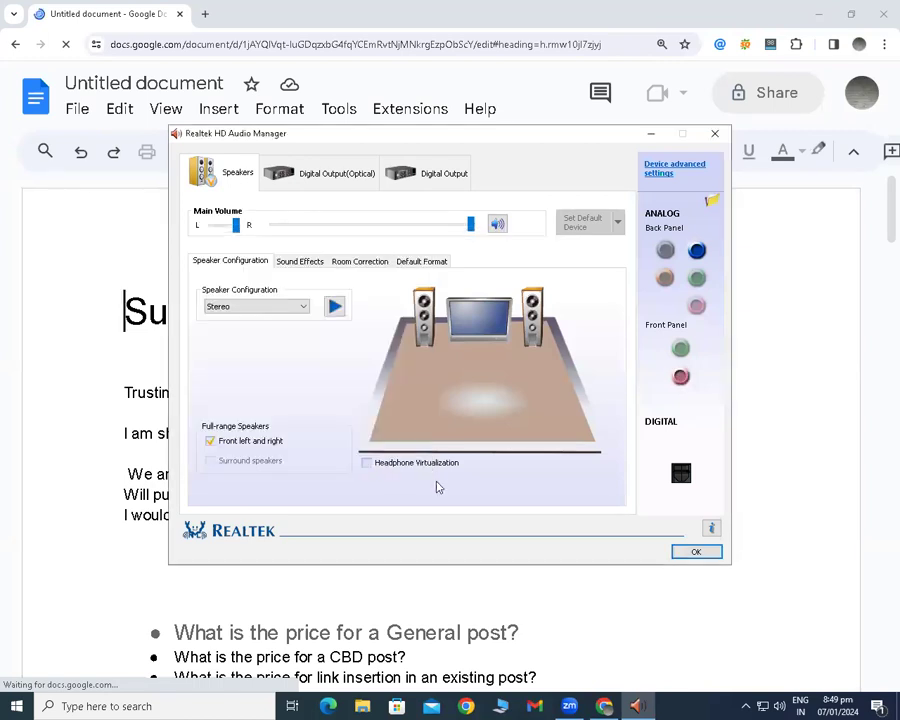
{"action": "left_click", "coordinate": [695, 553]}
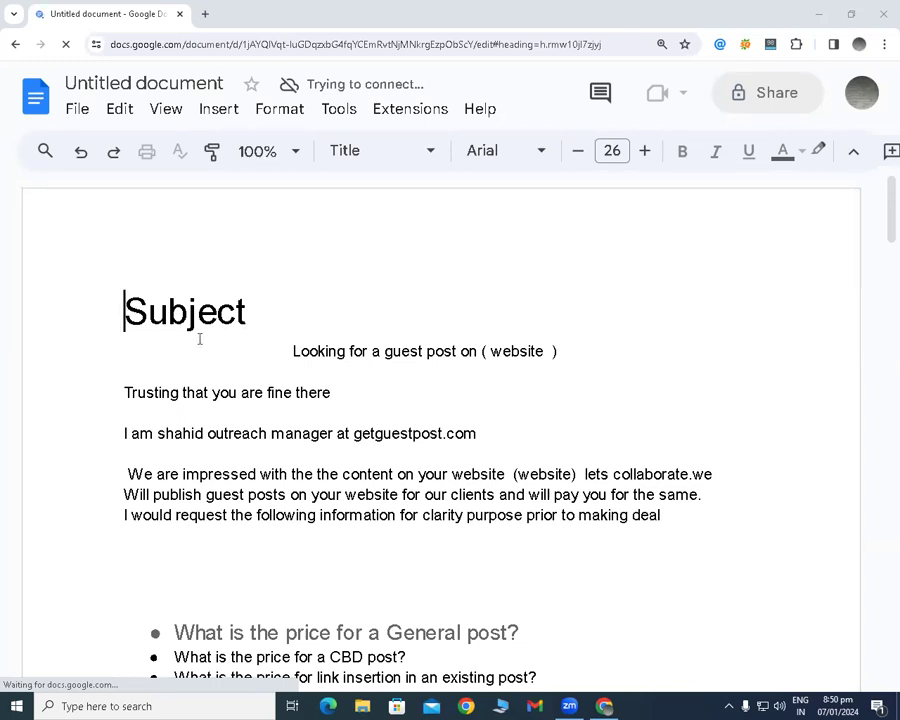
Review the guest post outreach email template, from the subject line through the bulleted pricing questions to the closing sentence.
{"action": "scroll", "coordinate": [272, 325], "scroll_direction": "down", "scroll_amount": 2}
{"action": "scroll", "coordinate": [259, 313], "scroll_direction": "up", "scroll_amount": 1}
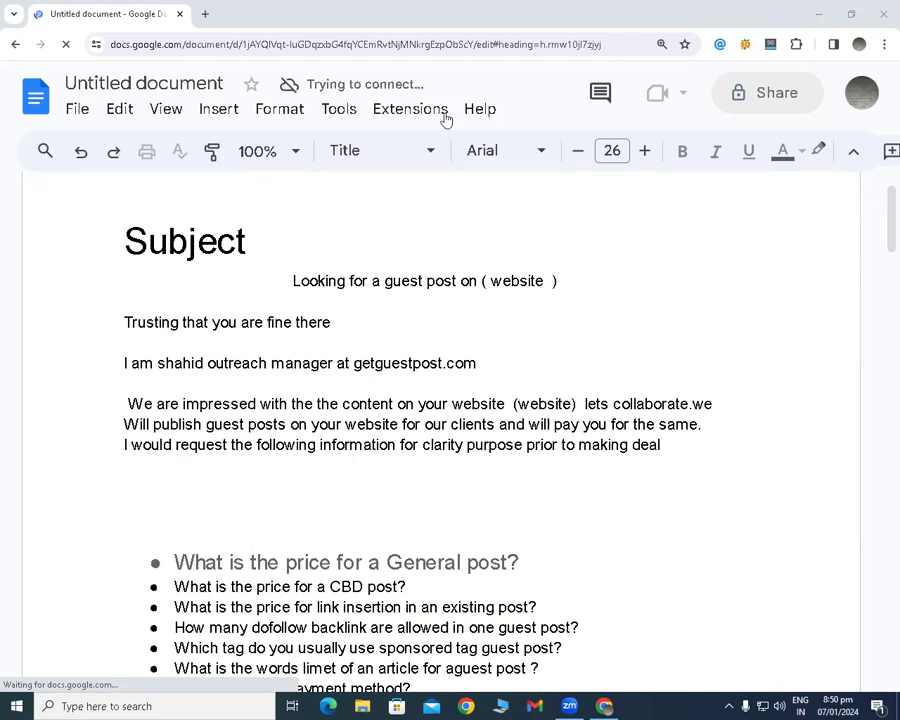
{"action": "double_click", "coordinate": [318, 206]}
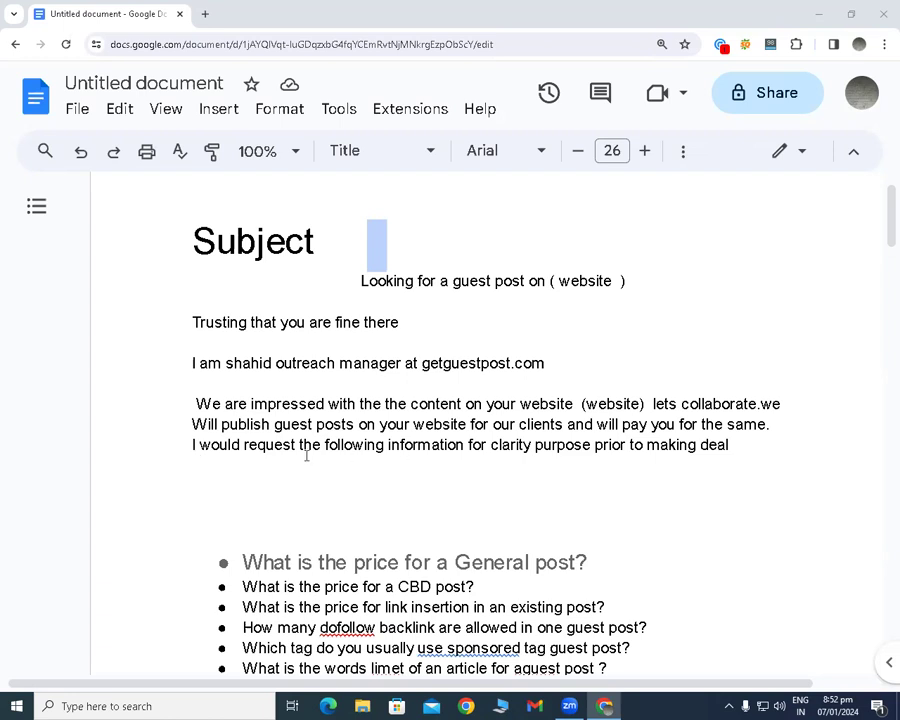
{"action": "scroll", "coordinate": [290, 470], "scroll_direction": "down", "scroll_amount": 1}
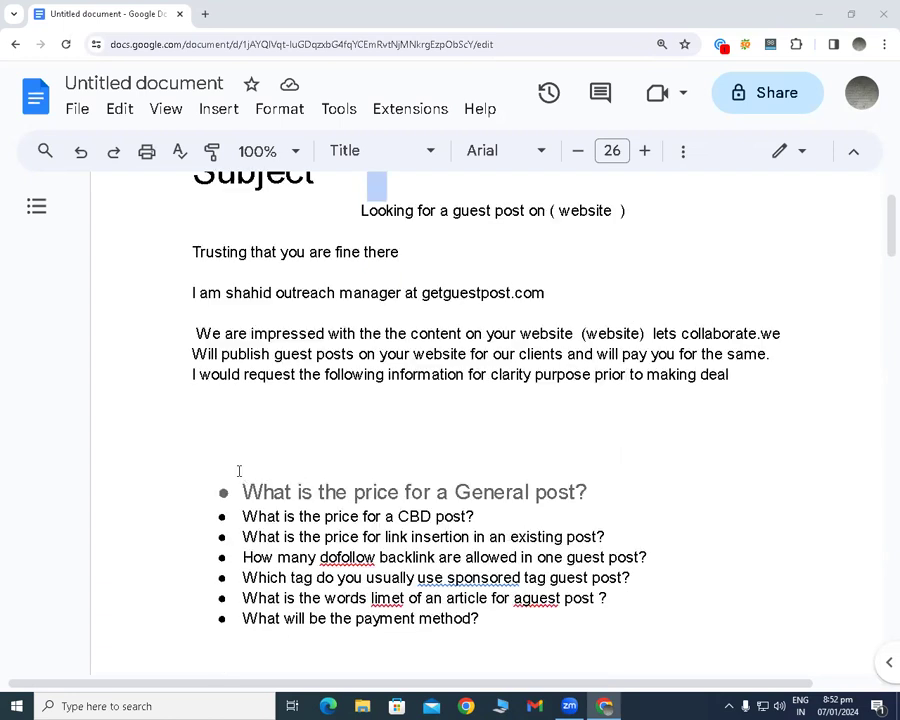
{"action": "scroll", "coordinate": [205, 430], "scroll_direction": "up", "scroll_amount": 1}
{"action": "scroll", "coordinate": [205, 428], "scroll_direction": "down", "scroll_amount": 4}
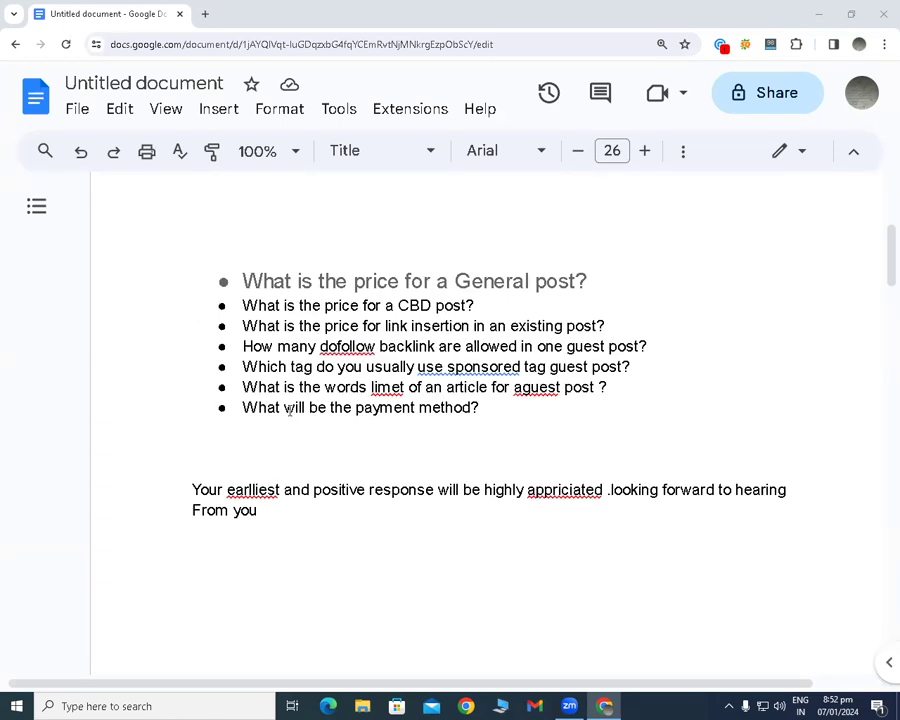
{"action": "scroll", "coordinate": [288, 407], "scroll_direction": "up", "scroll_amount": 4}
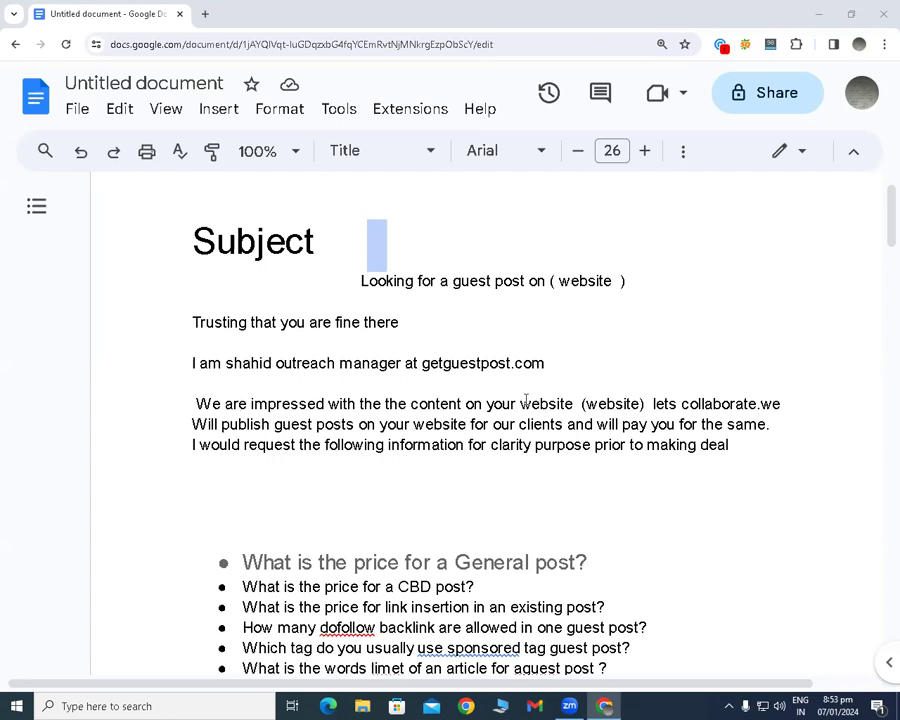
{"action": "left_click", "coordinate": [772, 284]}
{"action": "scroll", "coordinate": [651, 327], "scroll_direction": "down", "scroll_amount": 3}
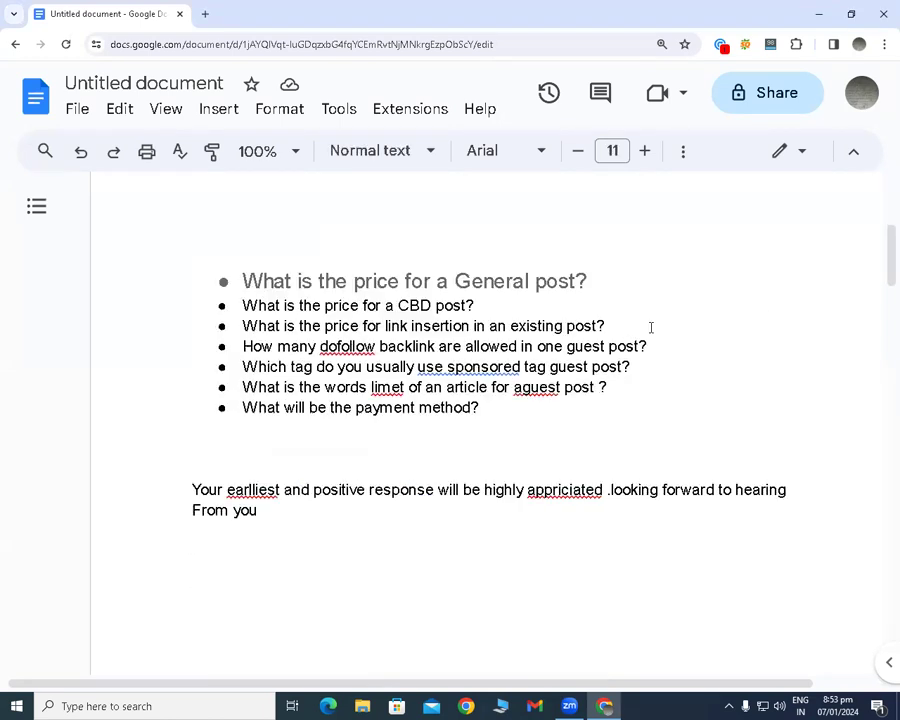
{"action": "double_click", "coordinate": [655, 260]}
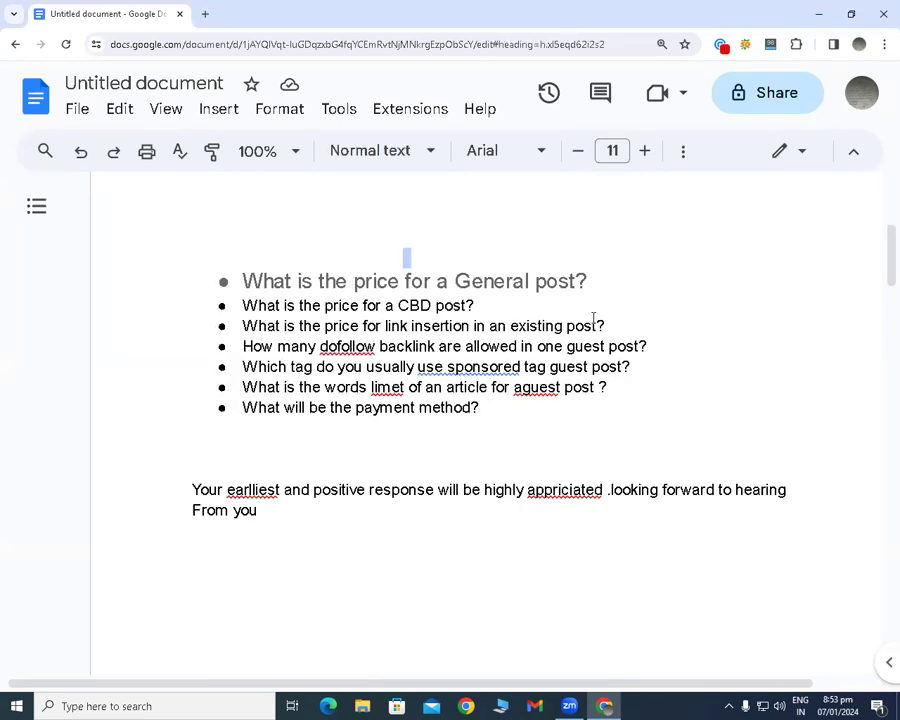
{"action": "scroll", "coordinate": [456, 313], "scroll_direction": "up", "scroll_amount": 3}
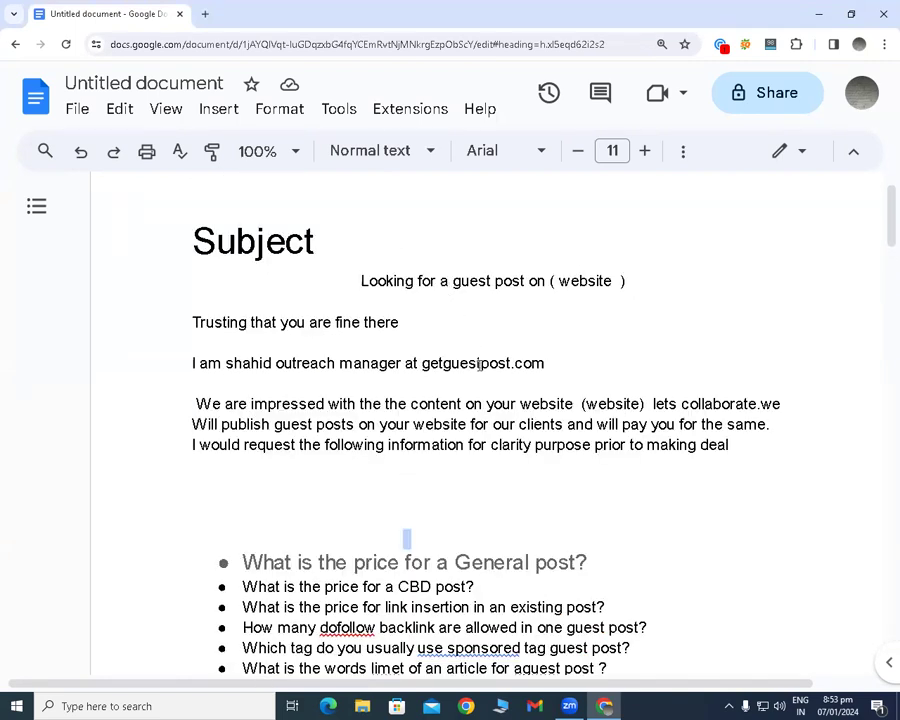
{"action": "scroll", "coordinate": [470, 363], "scroll_direction": "down", "scroll_amount": 2}
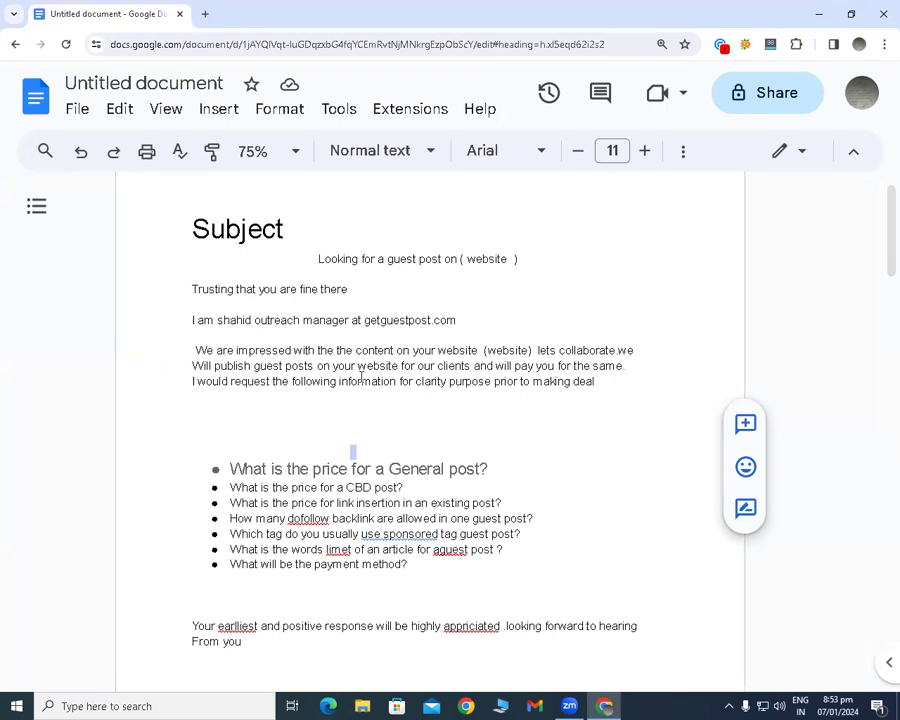
{"action": "scroll", "coordinate": [270, 435], "scroll_direction": "down", "scroll_amount": 1}
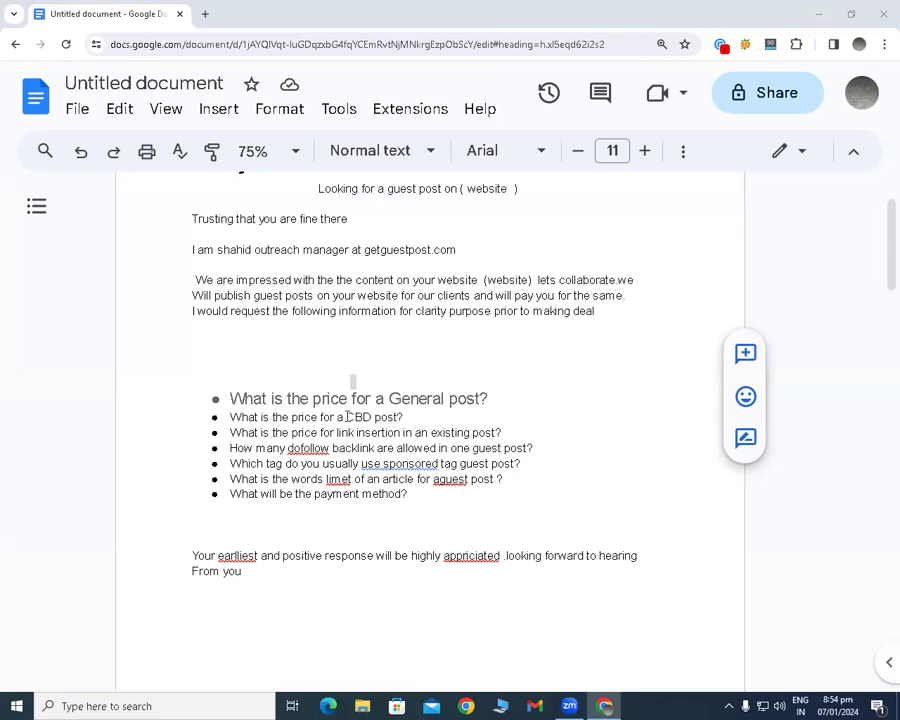
{"action": "double_click", "coordinate": [507, 401]}
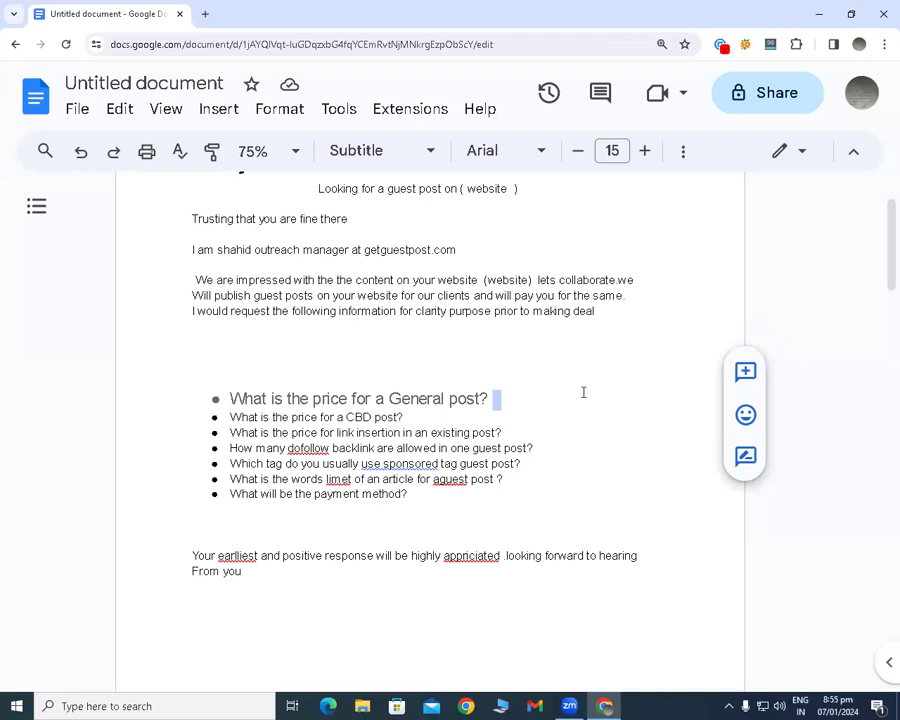
Search Google for "write for us"+health in a new tab.
{"action": "left_click", "coordinate": [205, 14]}
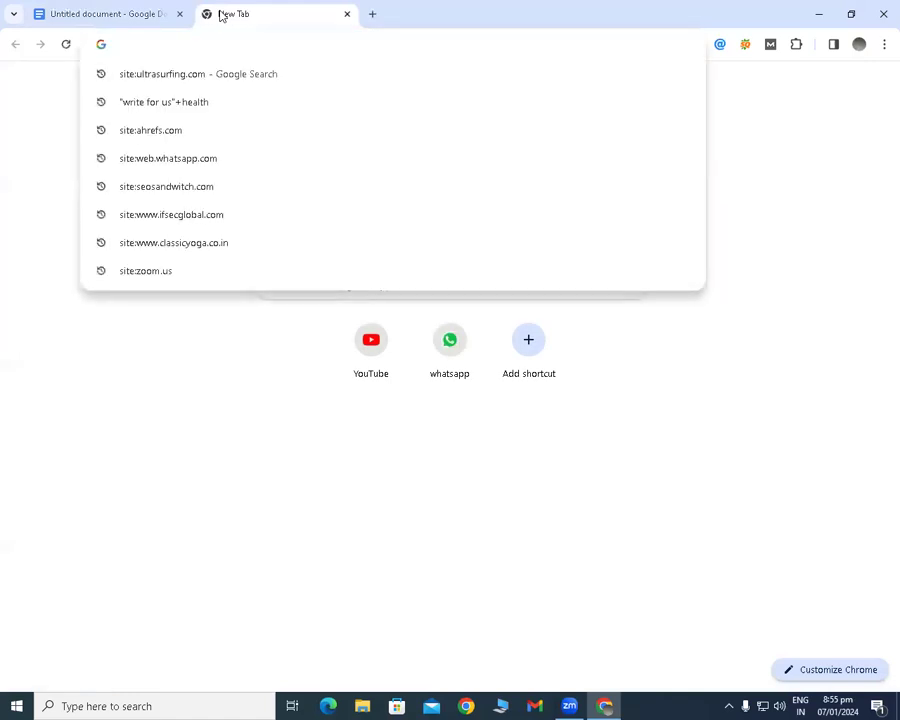
{"action": "left_click", "coordinate": [227, 101]}
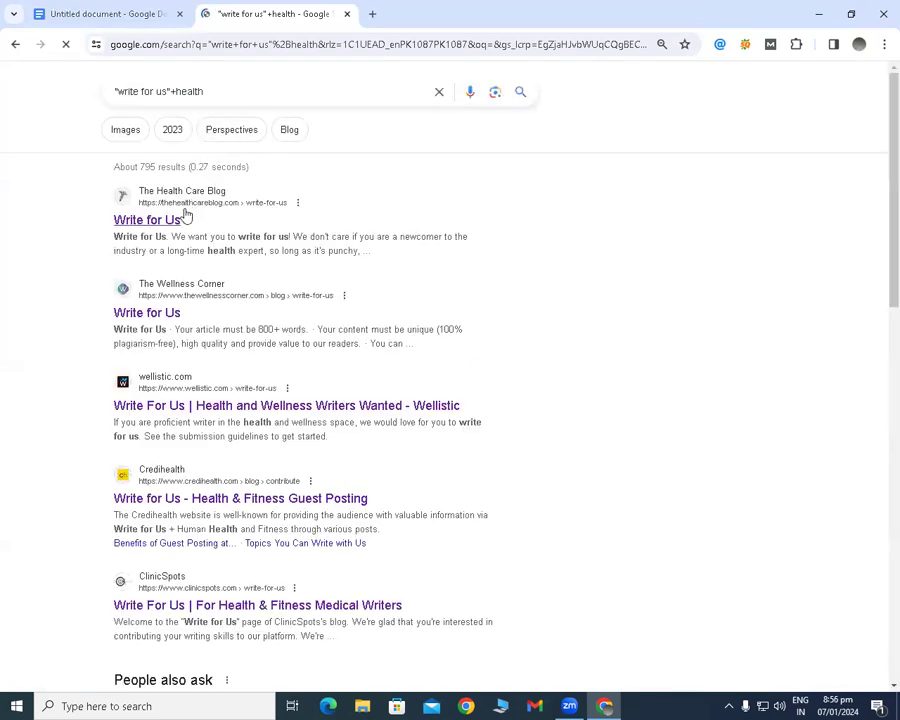
{"action": "right_click", "coordinate": [180, 210]}
{"action": "left_click", "coordinate": [200, 222]}
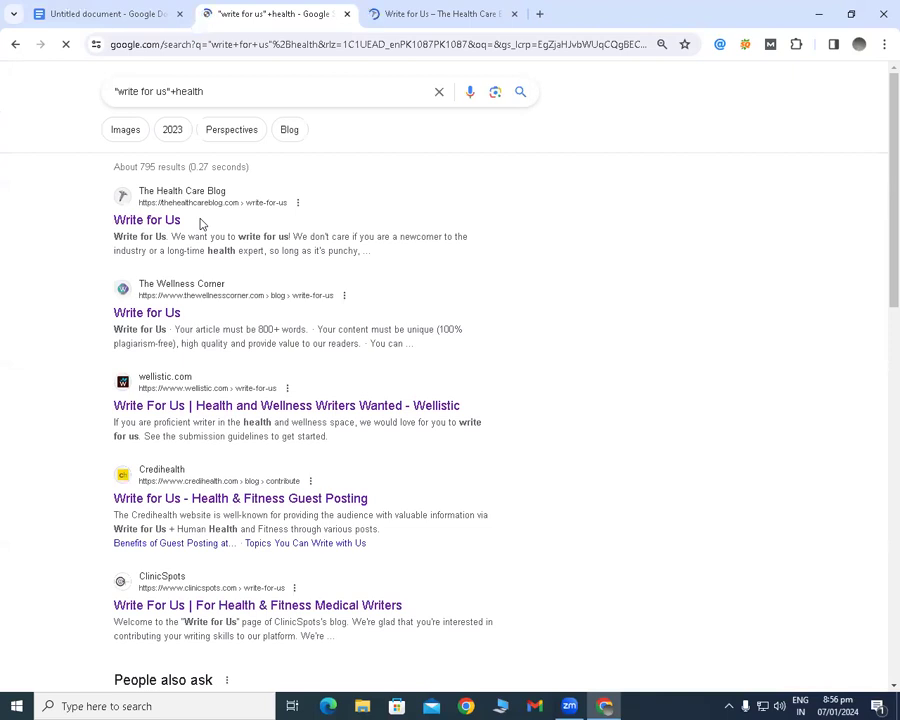
{"action": "left_click", "coordinate": [513, 14]}
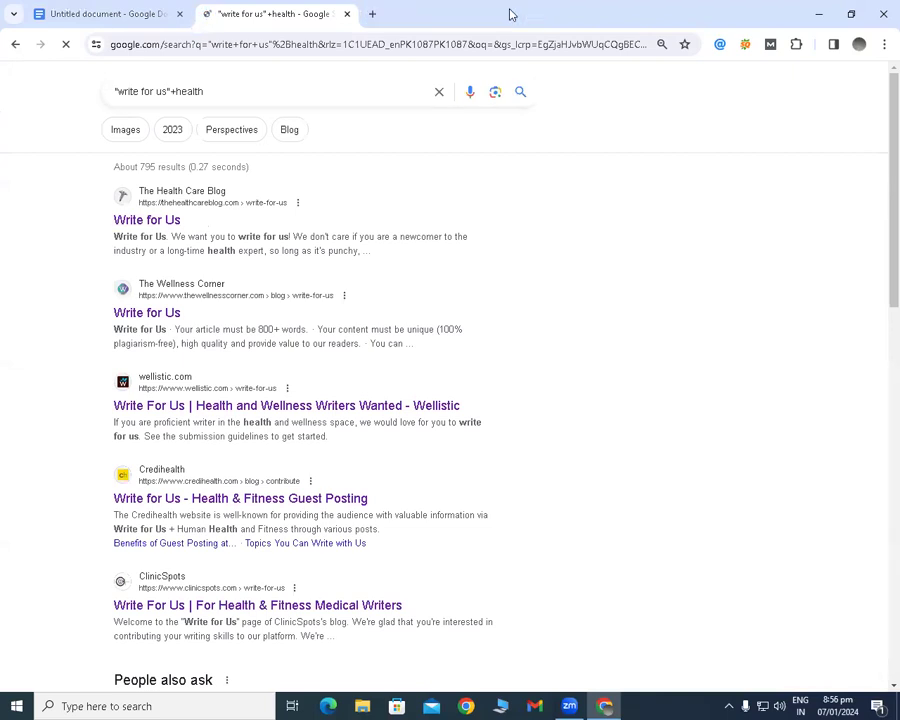
Open The Health Care Blog's Write for Us result in a separate tab and bring that page up.
{"action": "right_click", "coordinate": [180, 207]}
{"action": "left_click", "coordinate": [192, 219]}
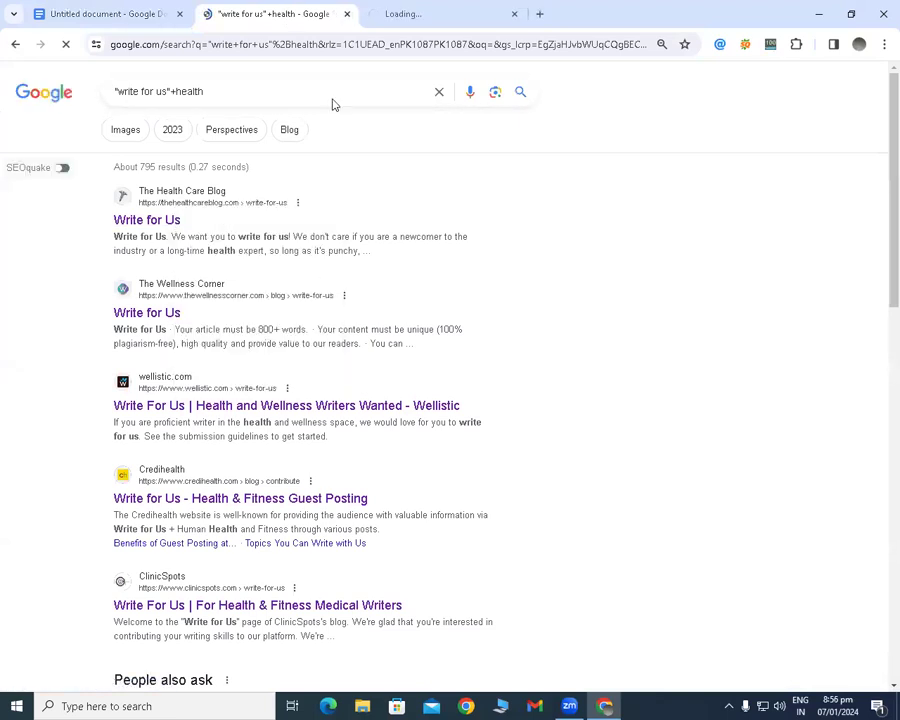
{"action": "left_click", "coordinate": [390, 15]}
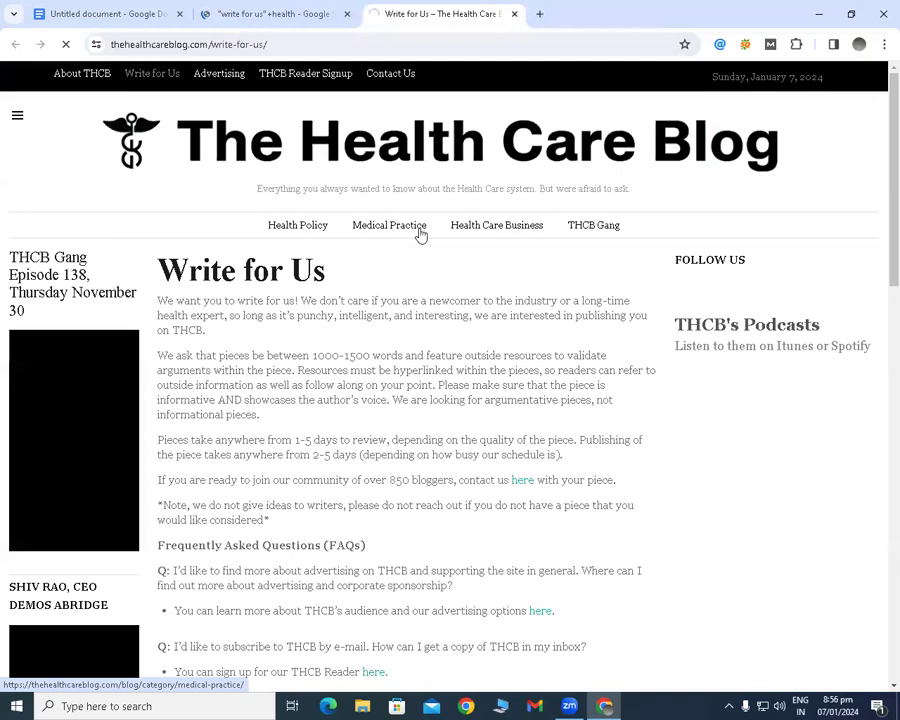
{"action": "left_click", "coordinate": [421, 232]}
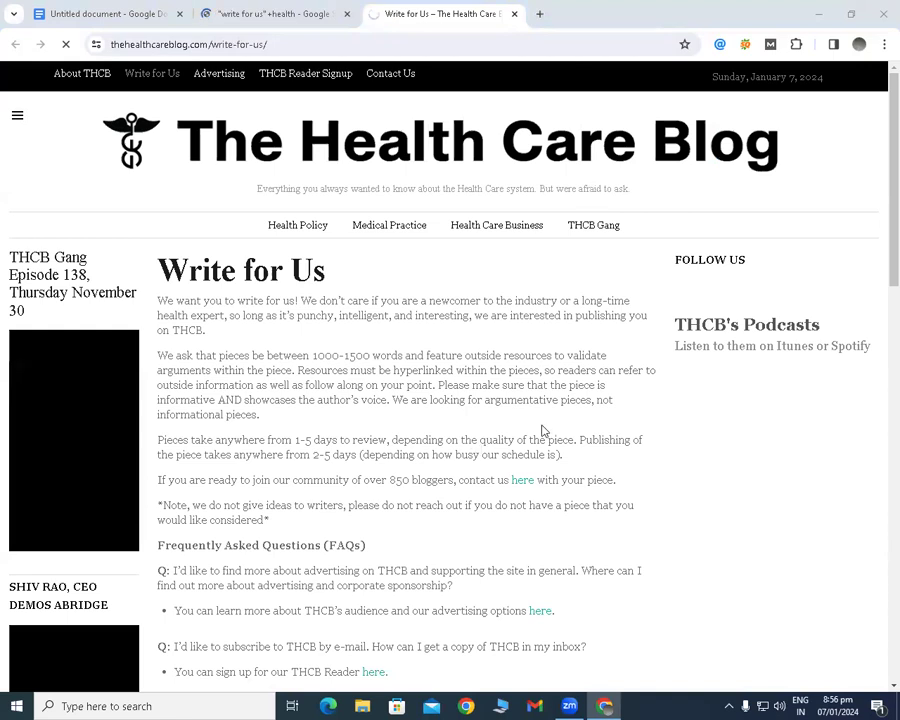
Inspect the page code behind the "here" contact link in the Write for Us guidelines.
{"action": "right_click", "coordinate": [519, 485]}
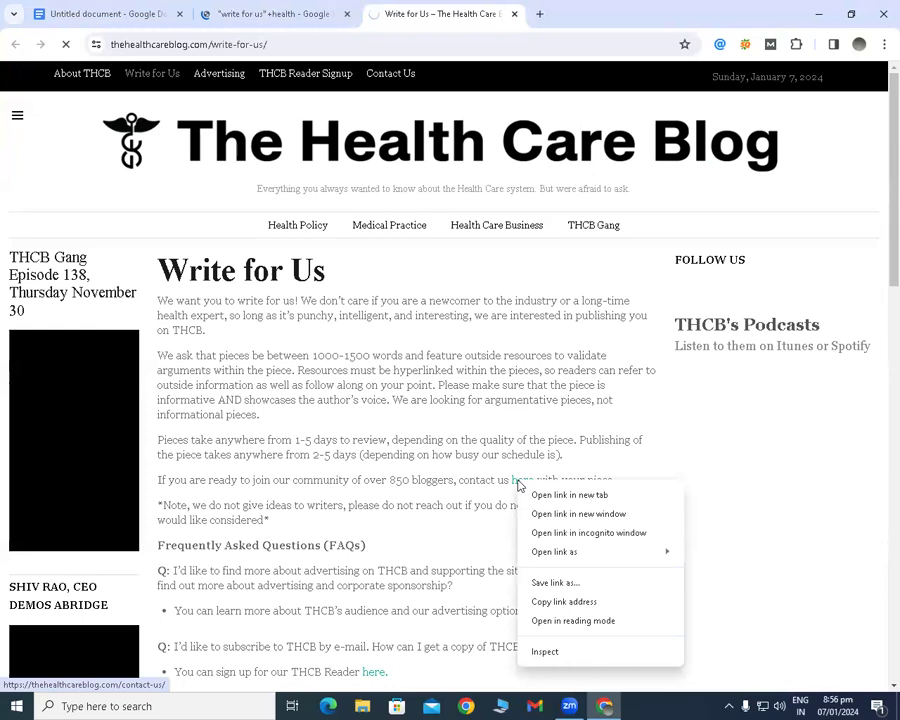
{"action": "left_click", "coordinate": [536, 477]}
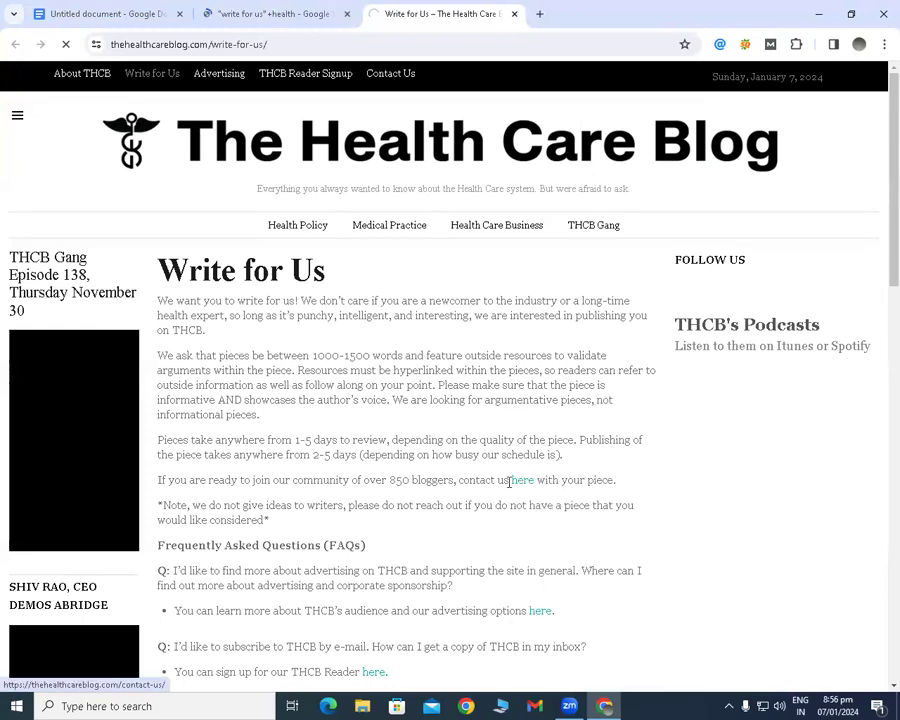
{"action": "right_click", "coordinate": [519, 486]}
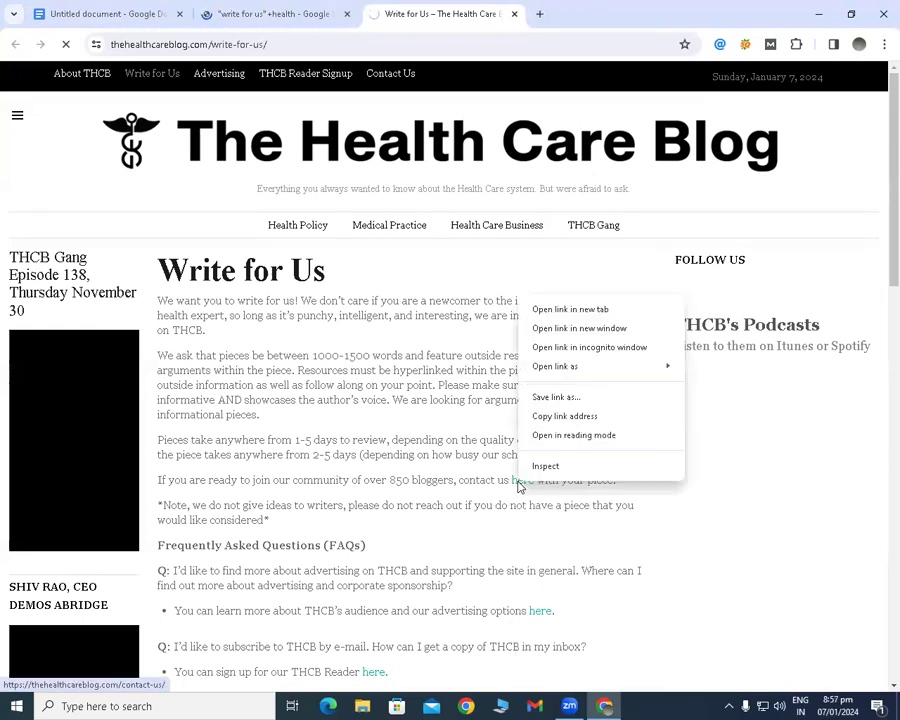
{"action": "left_click", "coordinate": [536, 477]}
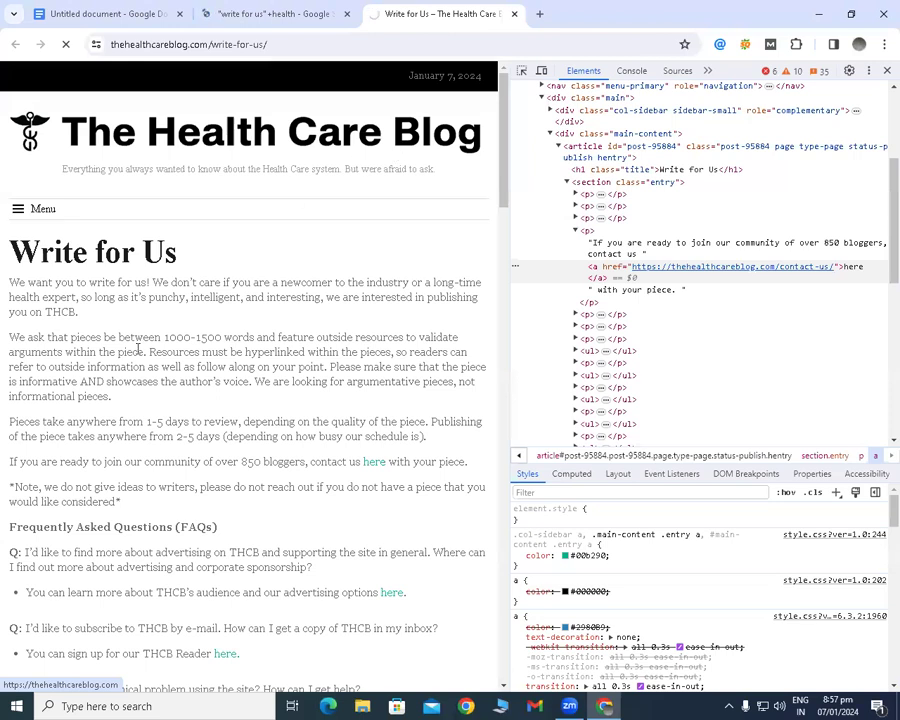
Look through the blog's writer guidelines and FAQs, and inspect the "here" contact link again.
{"action": "scroll", "coordinate": [100, 250], "scroll_direction": "down", "scroll_amount": 5}
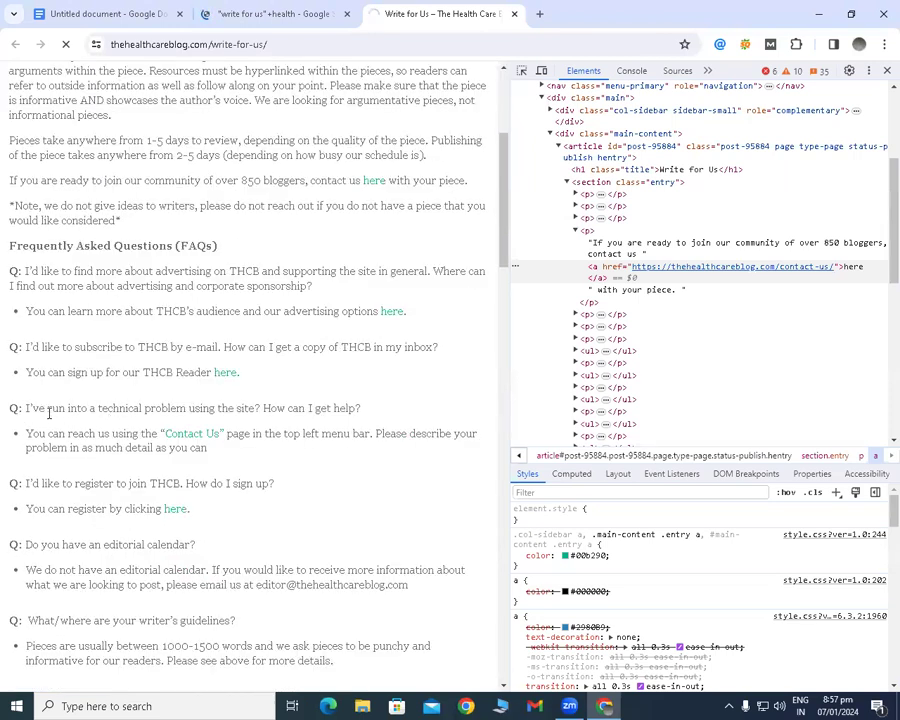
{"action": "scroll", "coordinate": [60, 395], "scroll_direction": "up", "scroll_amount": 5}
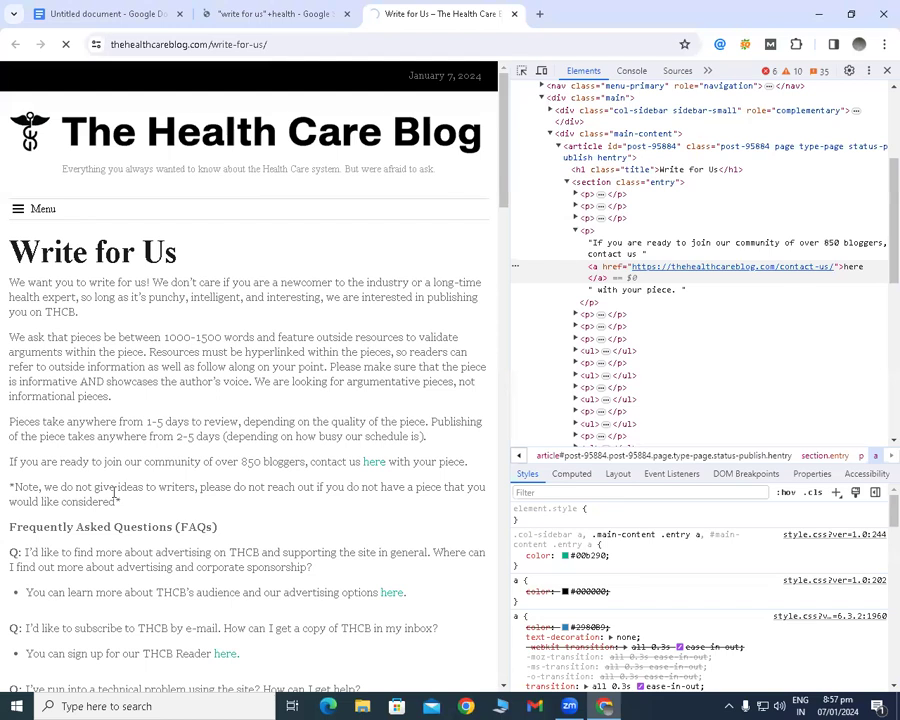
{"action": "scroll", "coordinate": [26, 505], "scroll_direction": "down", "scroll_amount": 1}
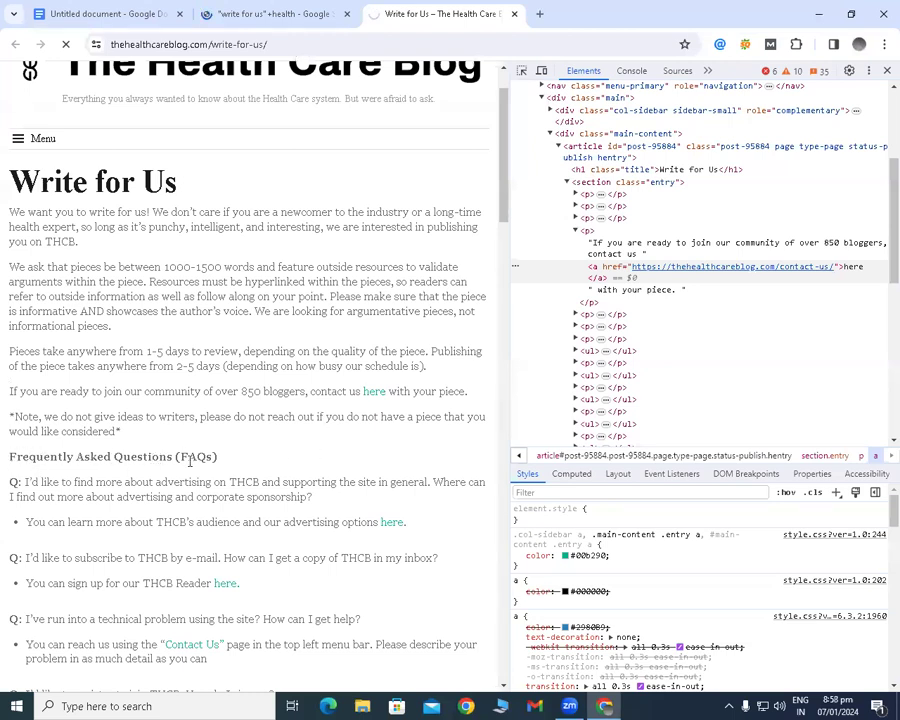
{"action": "right_click", "coordinate": [372, 396]}
{"action": "left_click", "coordinate": [398, 562]}
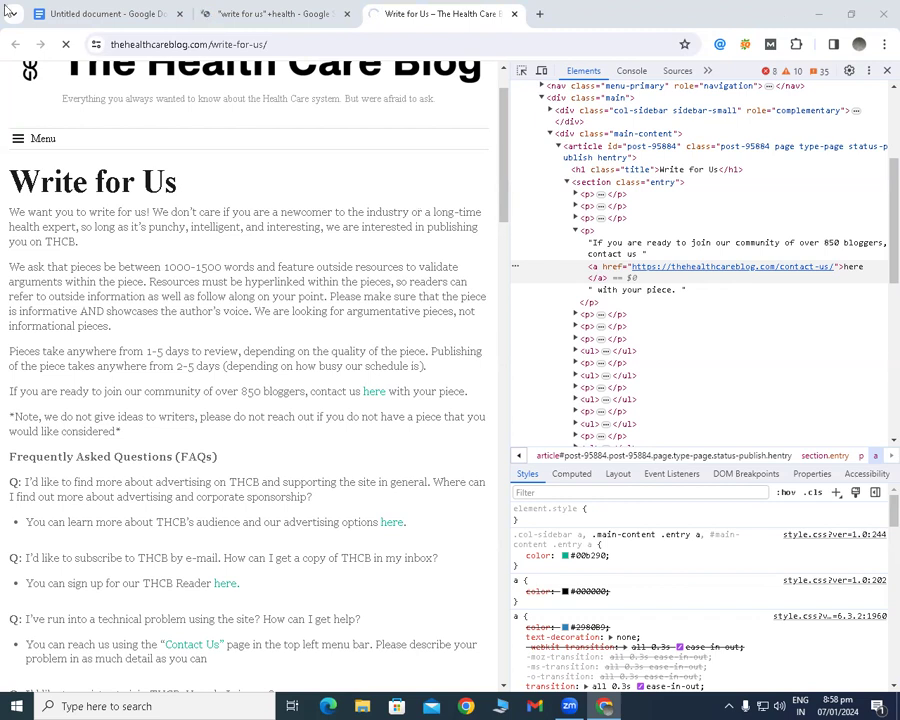
Return to the outreach email template document and dismiss the audio device pop-up and audio manager.
{"action": "left_click", "coordinate": [70, 14]}
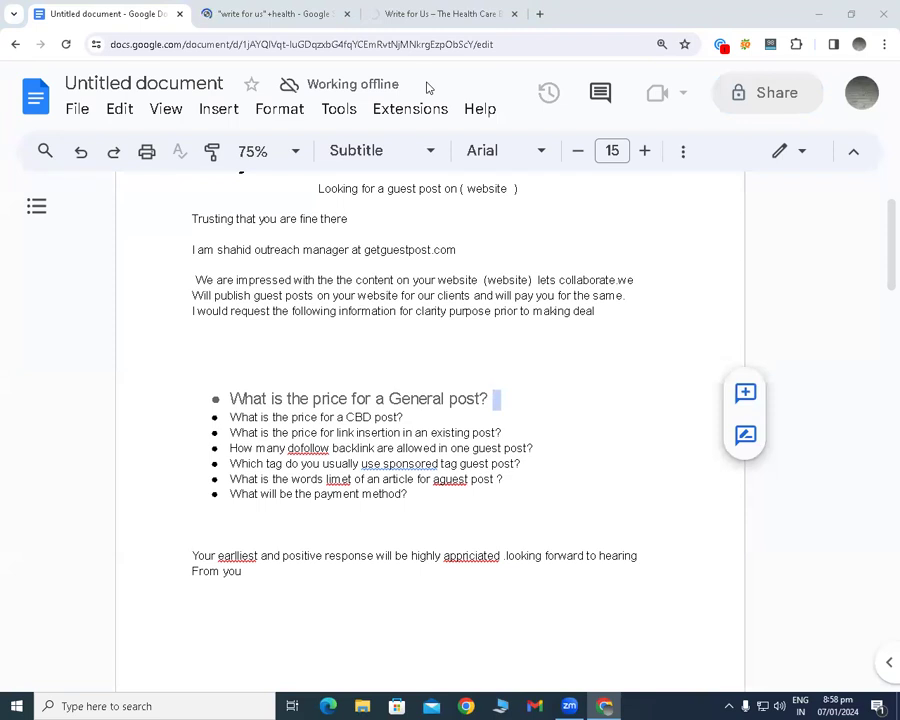
{"action": "left_click", "coordinate": [240, 12]}
{"action": "key", "text": "ctrl+shift+Tab"}
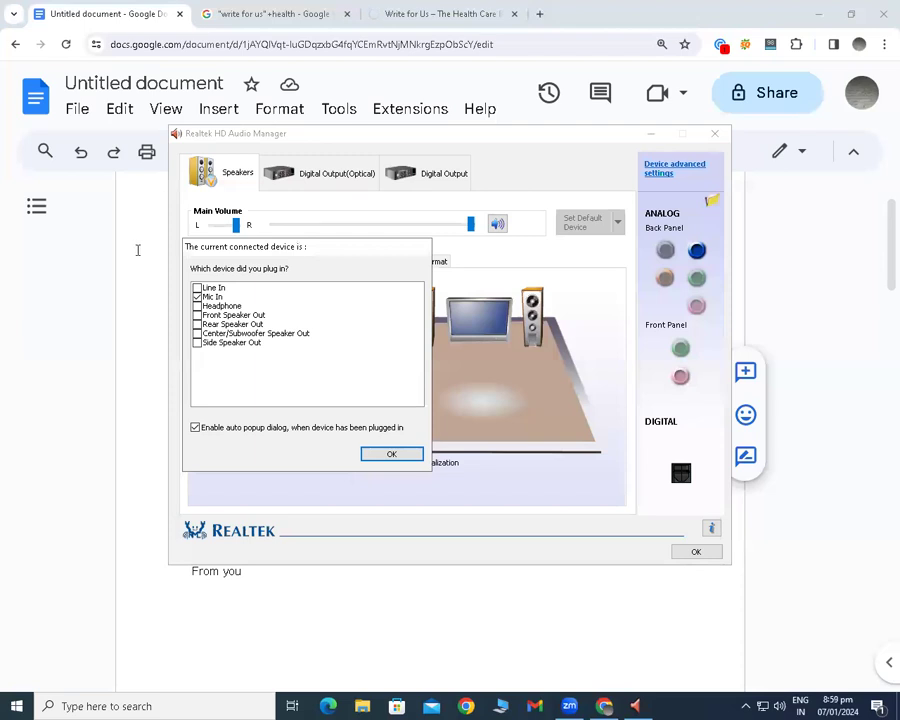
{"action": "left_click", "coordinate": [409, 455]}
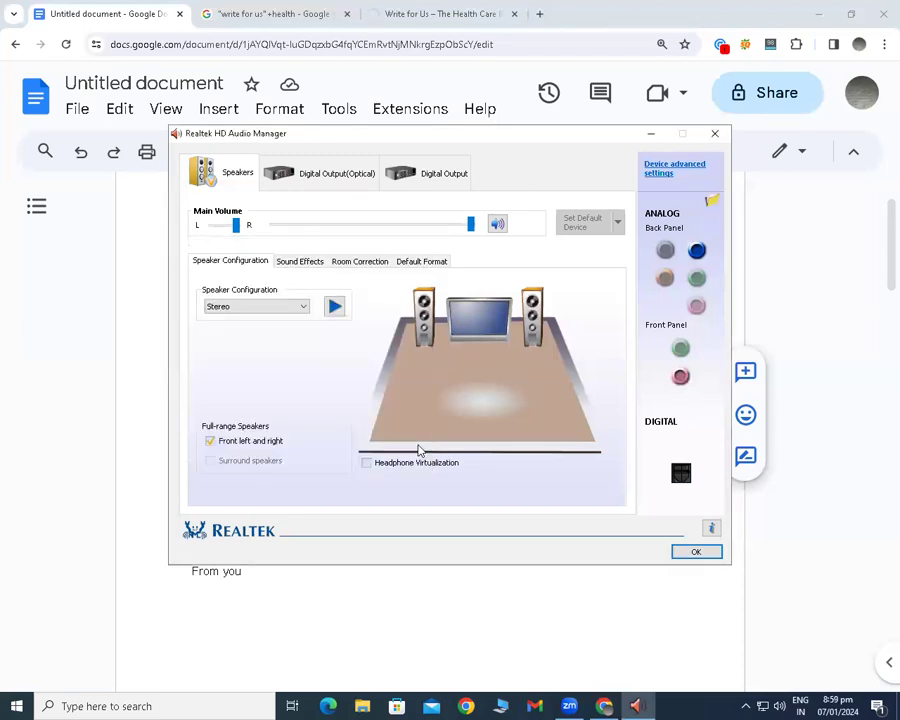
{"action": "left_click", "coordinate": [697, 551]}
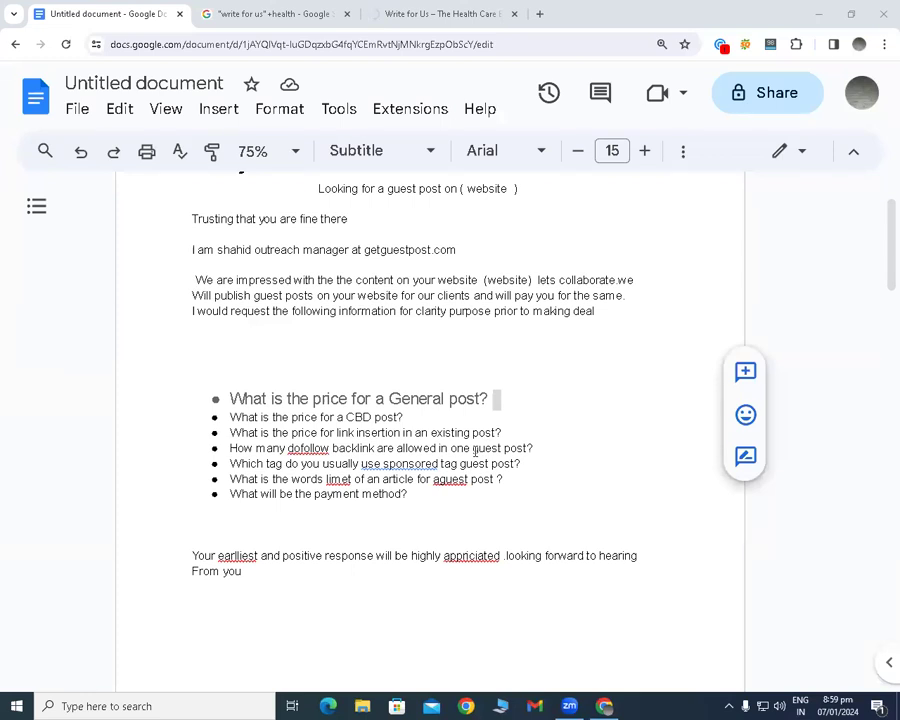
Go back from the email template to the Google results for "write for us"+health.
{"action": "left_click", "coordinate": [474, 452]}
{"action": "key", "text": "BackSpace"}
{"action": "left_click", "coordinate": [266, 12]}
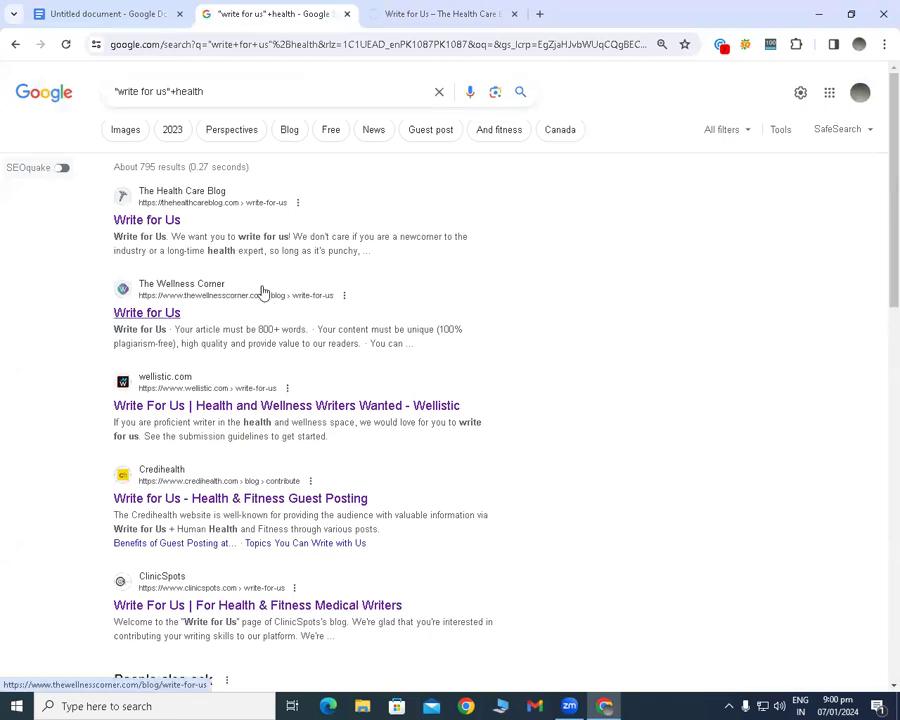
Look through the Google results for "write for us"+health down to the related searches, and enlarge the page text.
{"action": "scroll", "coordinate": [250, 298], "scroll_direction": "down", "scroll_amount": 3}
{"action": "scroll", "coordinate": [238, 316], "scroll_direction": "down", "scroll_amount": 1}
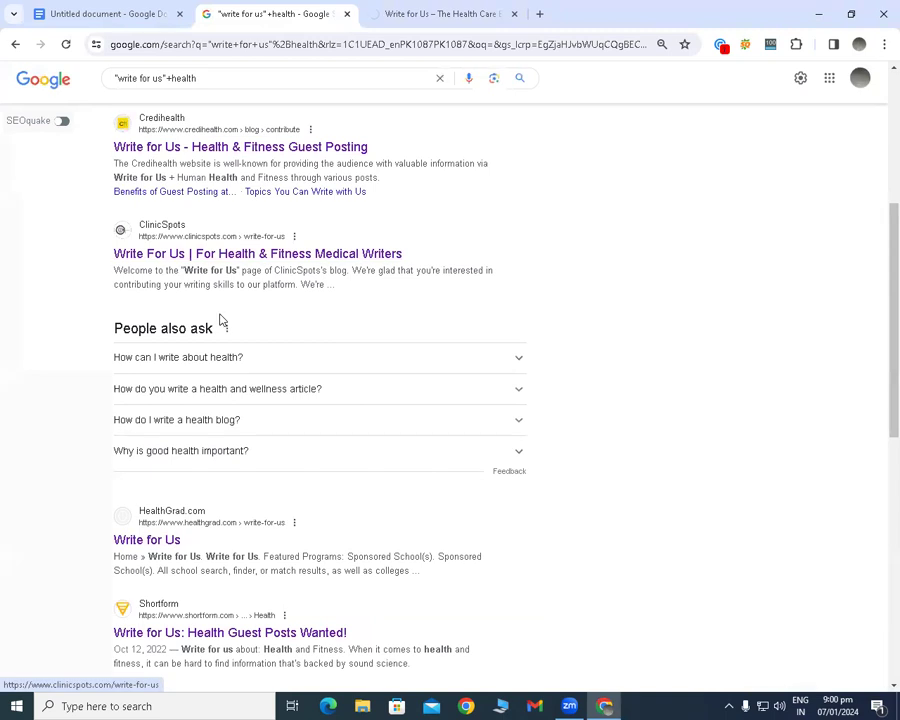
{"action": "scroll", "coordinate": [200, 395], "scroll_direction": "down", "scroll_amount": 4}
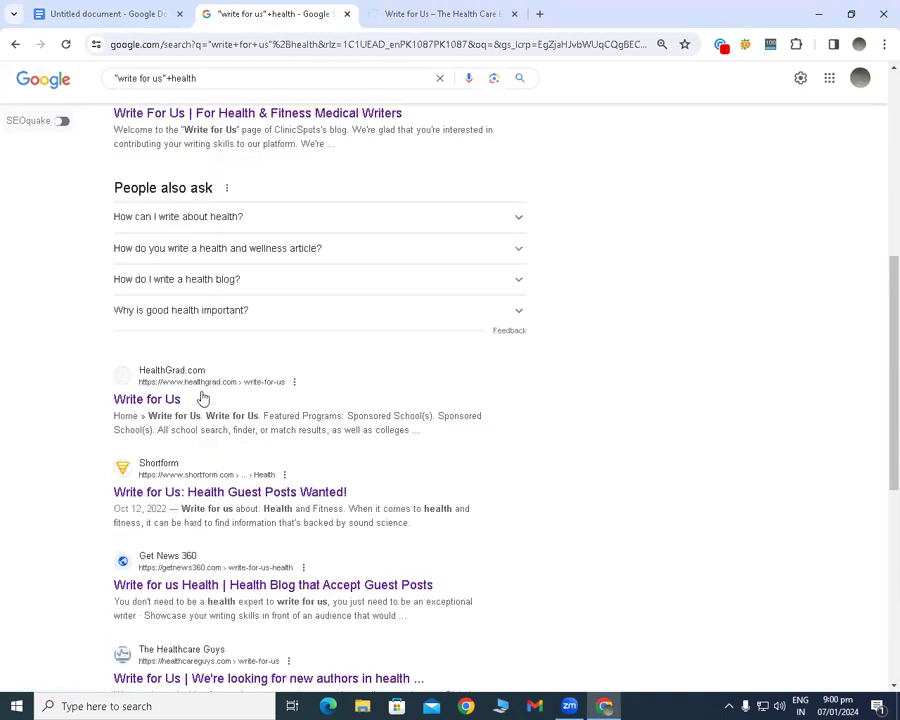
{"action": "scroll", "coordinate": [155, 335], "scroll_direction": "up", "scroll_amount": 2}
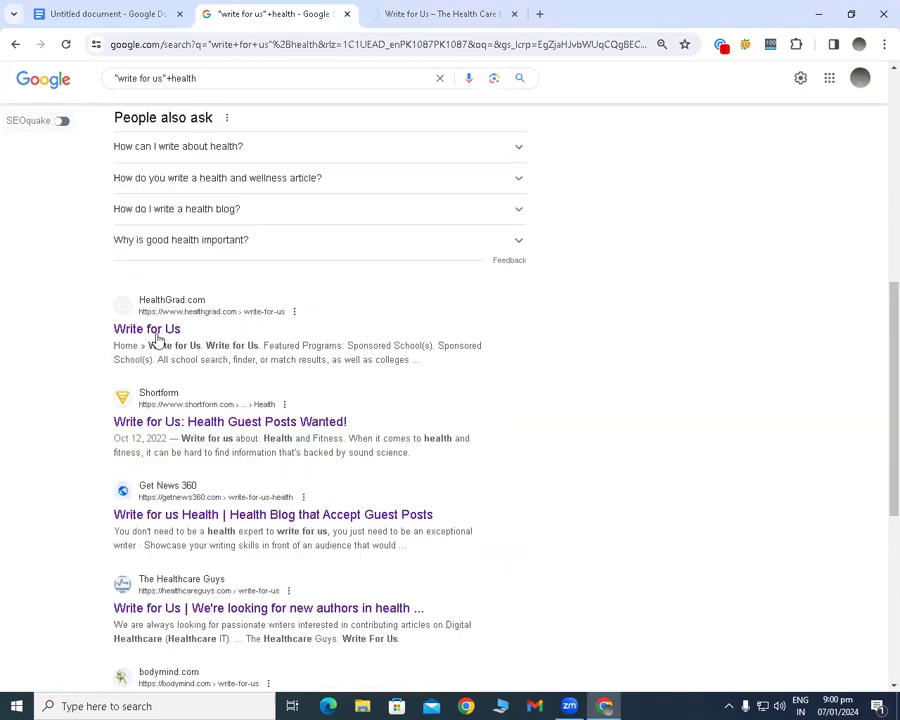
{"action": "scroll", "coordinate": [170, 420], "scroll_direction": "down", "scroll_amount": 1}
{"action": "scroll", "coordinate": [140, 427], "scroll_direction": "down", "scroll_amount": 3}
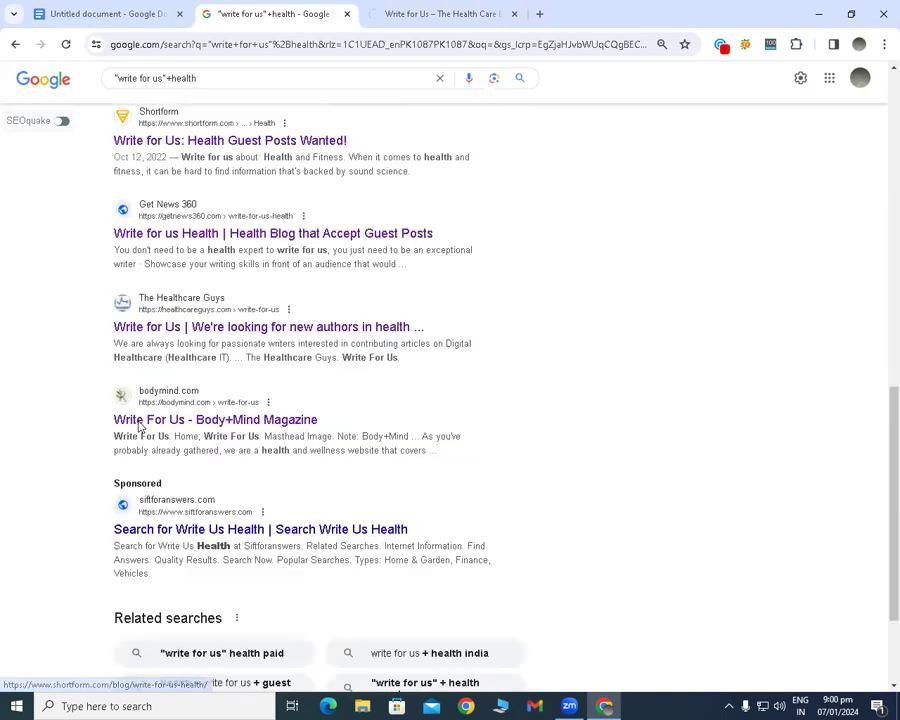
{"action": "scroll", "coordinate": [104, 452], "scroll_direction": "down", "scroll_amount": 2}
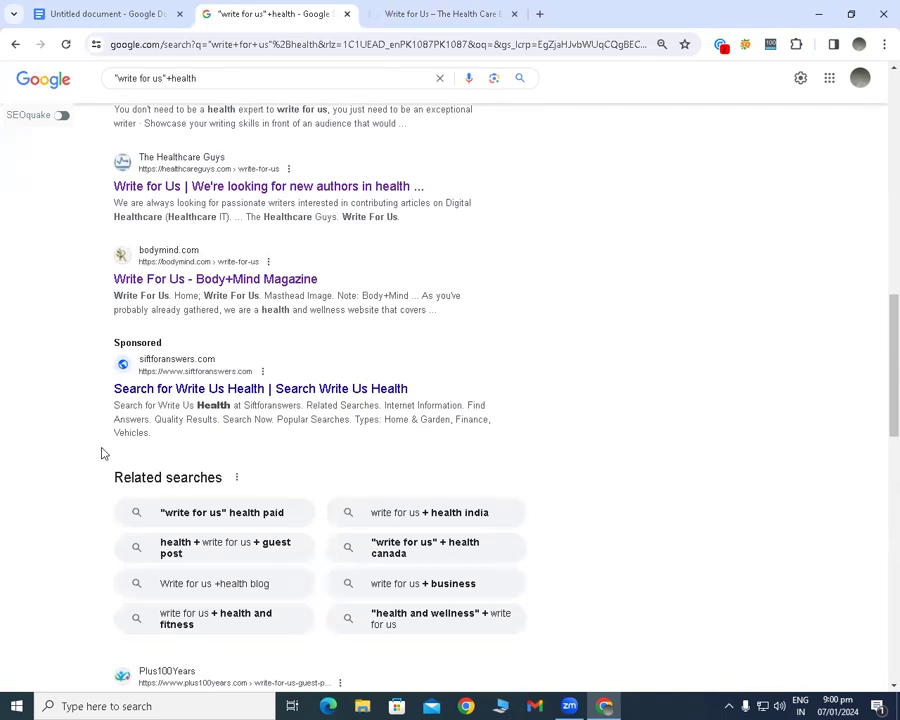
{"action": "key", "text": "ctrl+plus"}
{"action": "key", "text": "ctrl+plus"}
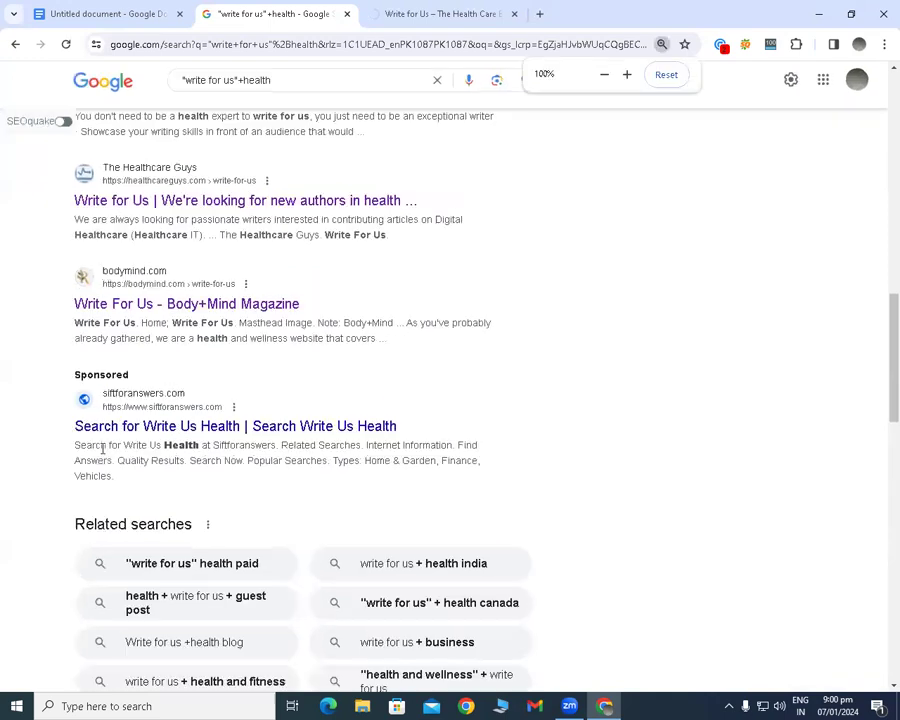
{"action": "key", "text": "ctrl+plus"}
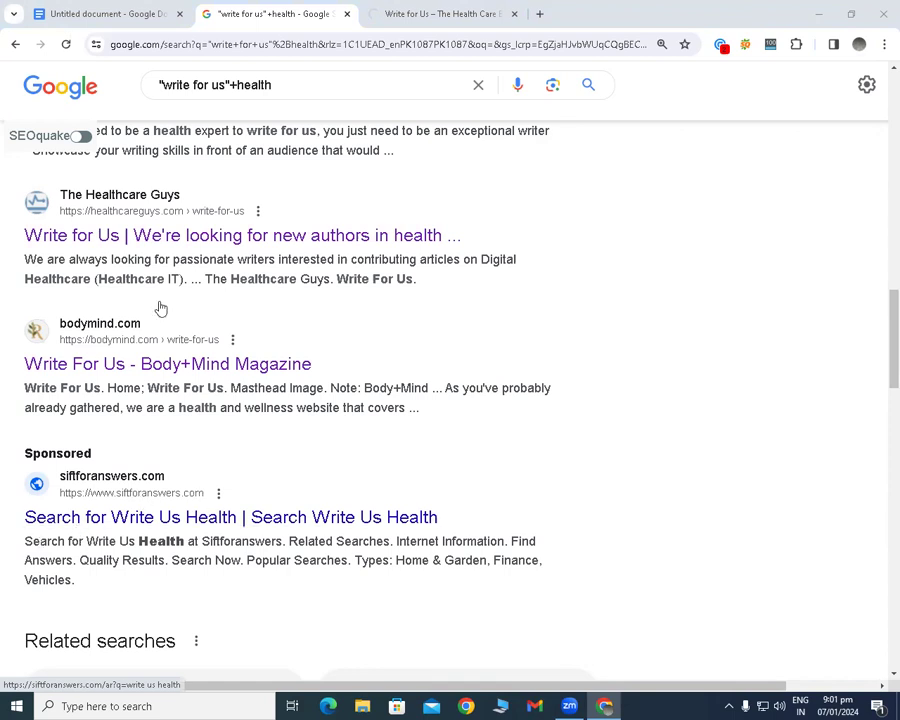
Return to the outreach email template document and review the first template's question list and closing lines.
{"action": "left_click", "coordinate": [100, 14]}
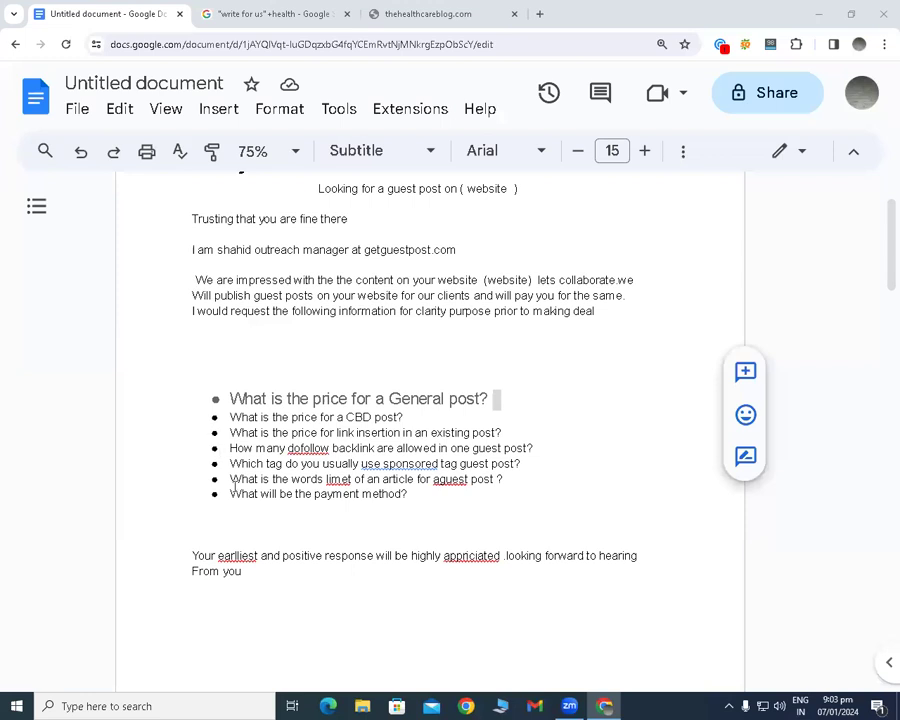
{"action": "scroll", "coordinate": [249, 499], "scroll_direction": "down", "scroll_amount": 1}
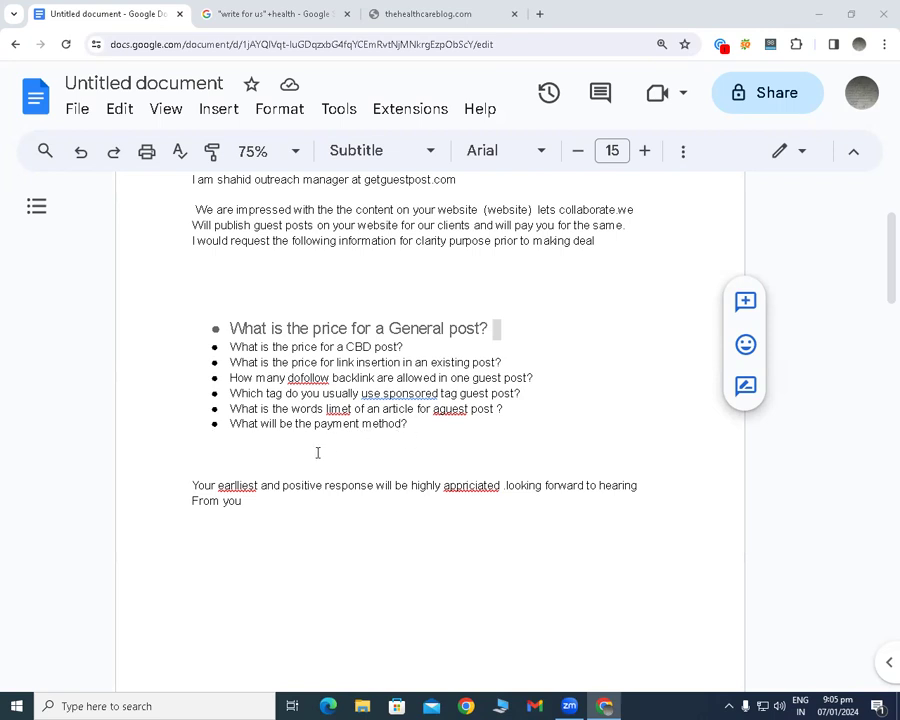
{"action": "left_click", "coordinate": [419, 434]}
{"action": "left_click", "coordinate": [414, 423]}
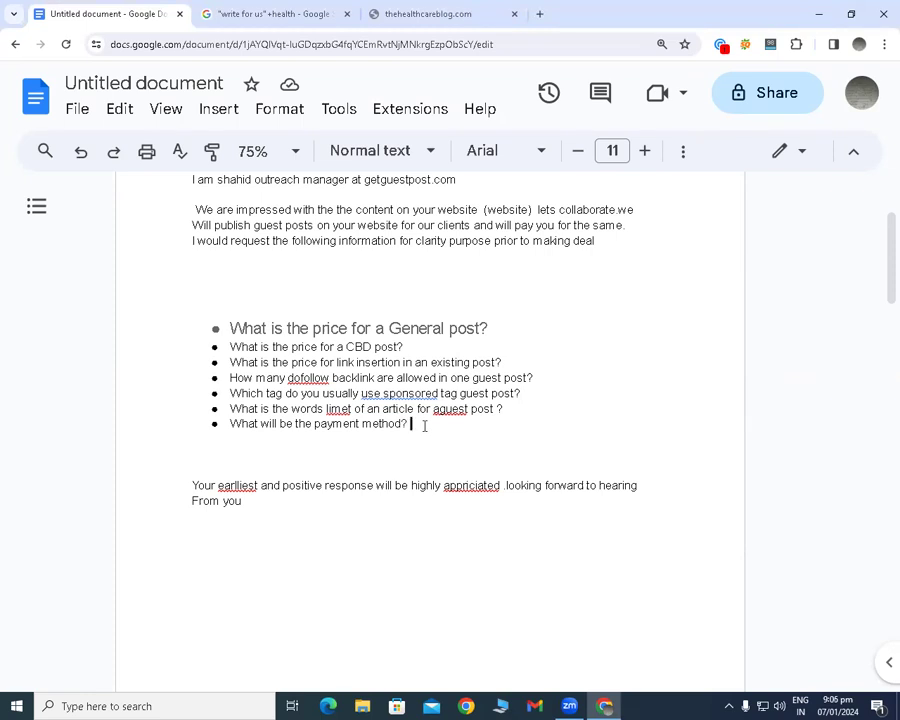
{"action": "left_click", "coordinate": [424, 426]}
{"action": "scroll", "coordinate": [240, 380], "scroll_direction": "down", "scroll_amount": 2}
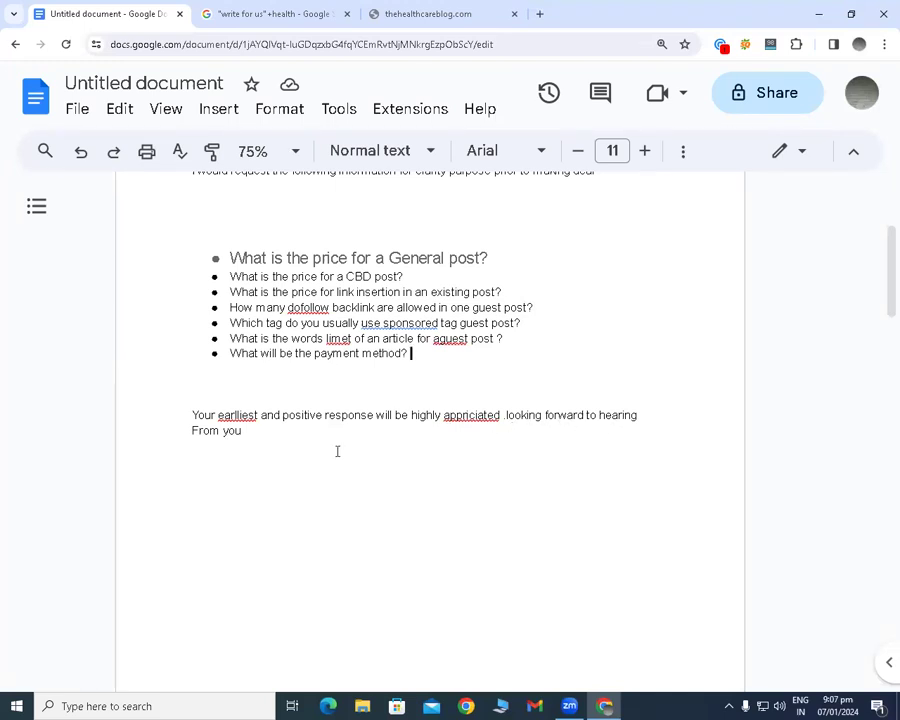
{"action": "scroll", "coordinate": [395, 448], "scroll_direction": "up", "scroll_amount": 1}
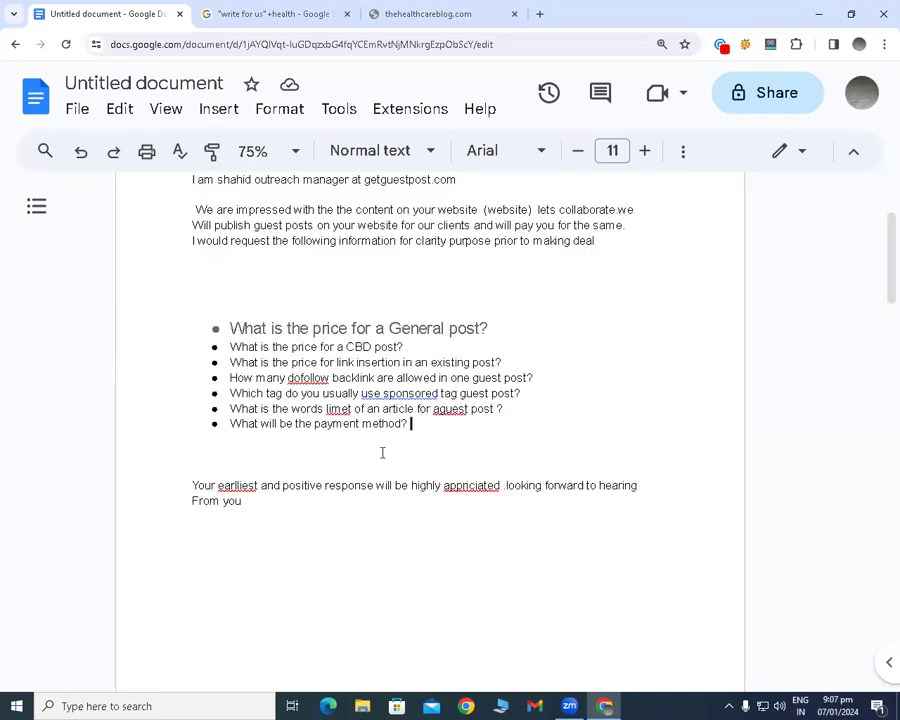
{"action": "scroll", "coordinate": [345, 456], "scroll_direction": "up", "scroll_amount": 3}
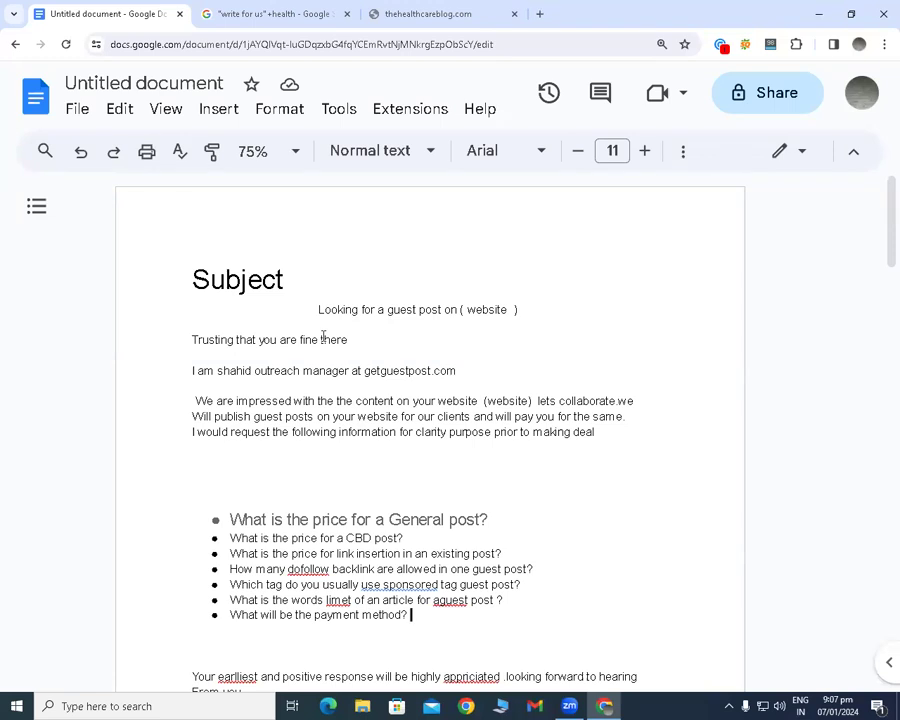
Copy the first outreach email template's text, from the subject heading through the closing lines, and clear the selection.
{"action": "left_click_drag", "start_coordinate": [208, 280], "coordinate": [440, 309]}
{"action": "right_click", "coordinate": [440, 309]}
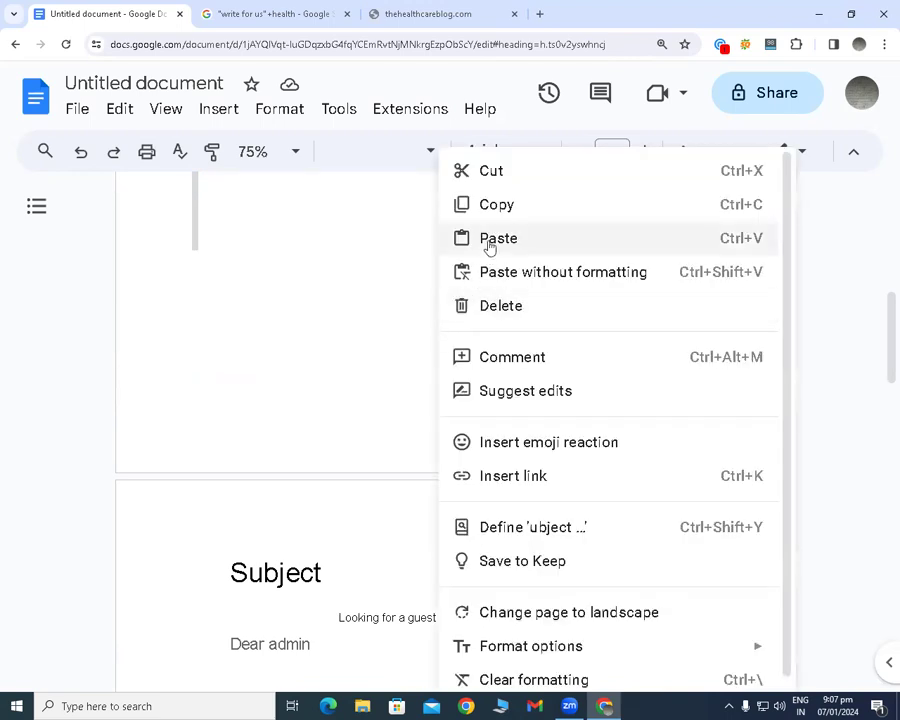
{"action": "left_click", "coordinate": [463, 210]}
{"action": "scroll", "coordinate": [390, 300], "scroll_direction": "down", "scroll_amount": 5}
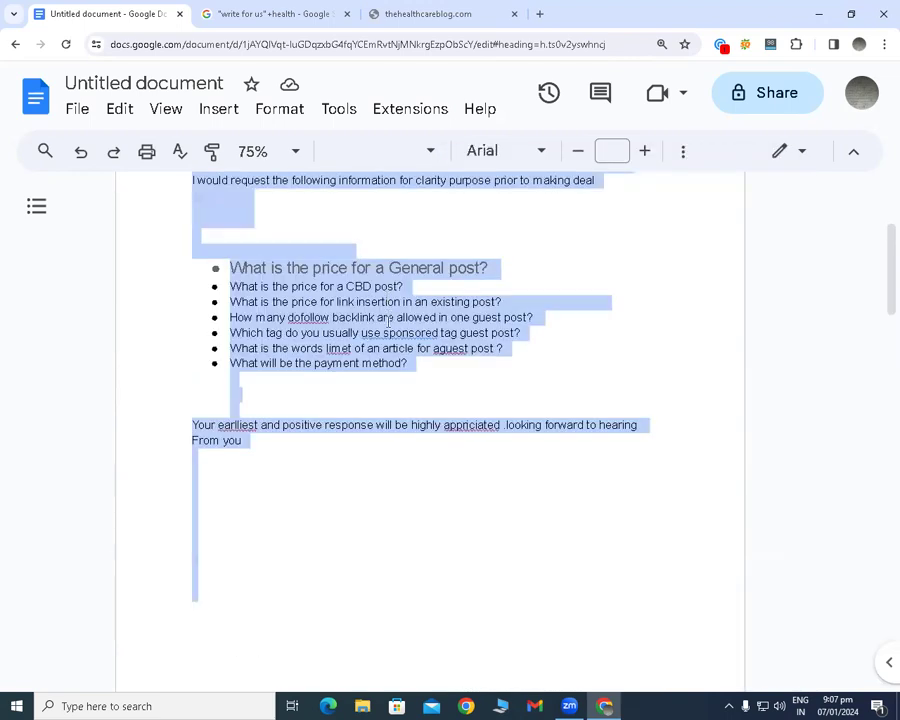
{"action": "scroll", "coordinate": [389, 320], "scroll_direction": "up", "scroll_amount": 5}
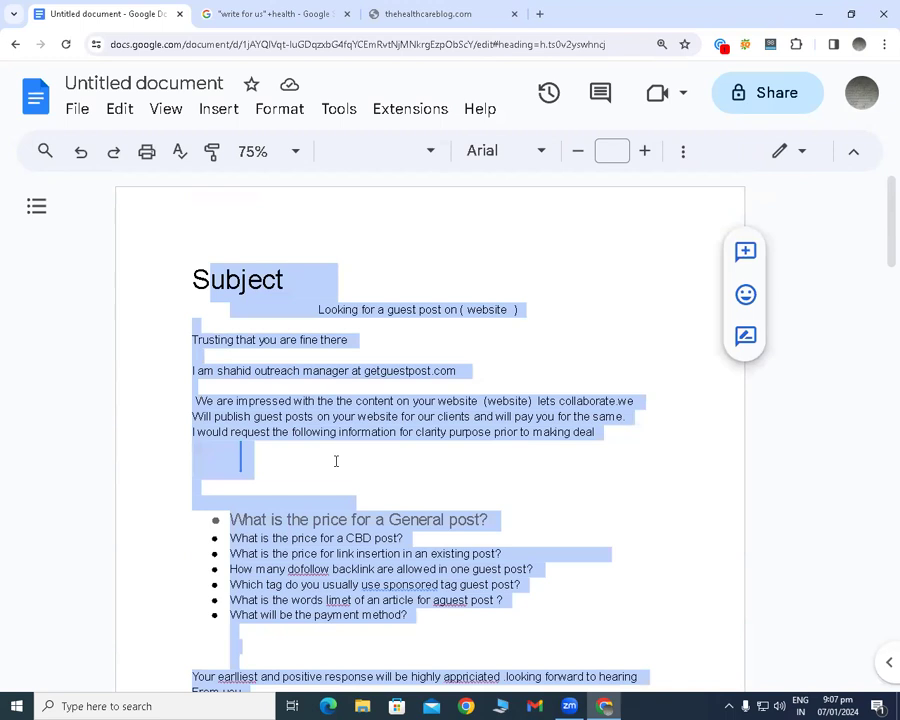
{"action": "left_click", "coordinate": [336, 461]}
Review the first template part by part: the subject line, the greeting line and the list of pricing questions.
{"action": "left_click_drag", "start_coordinate": [290, 309], "coordinate": [387, 310]}
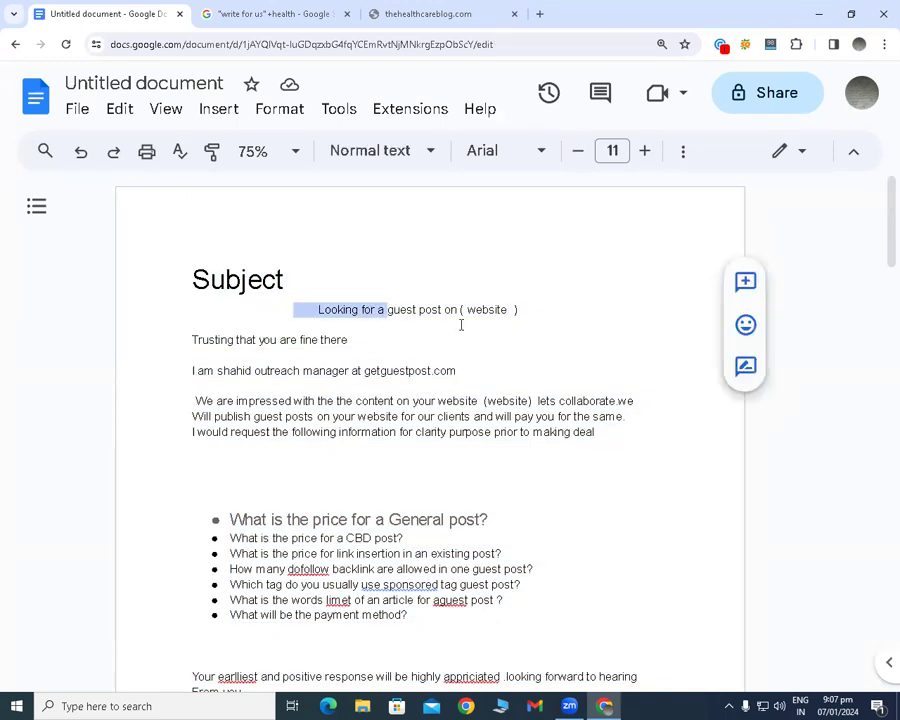
{"action": "double_click", "coordinate": [195, 328]}
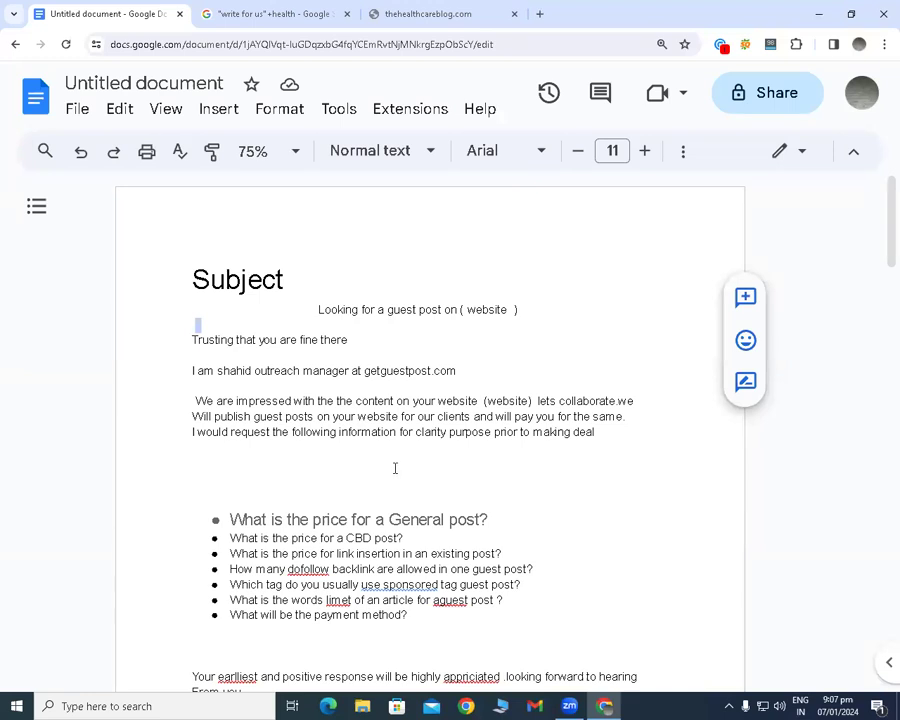
{"action": "scroll", "coordinate": [395, 468], "scroll_direction": "down", "scroll_amount": 1}
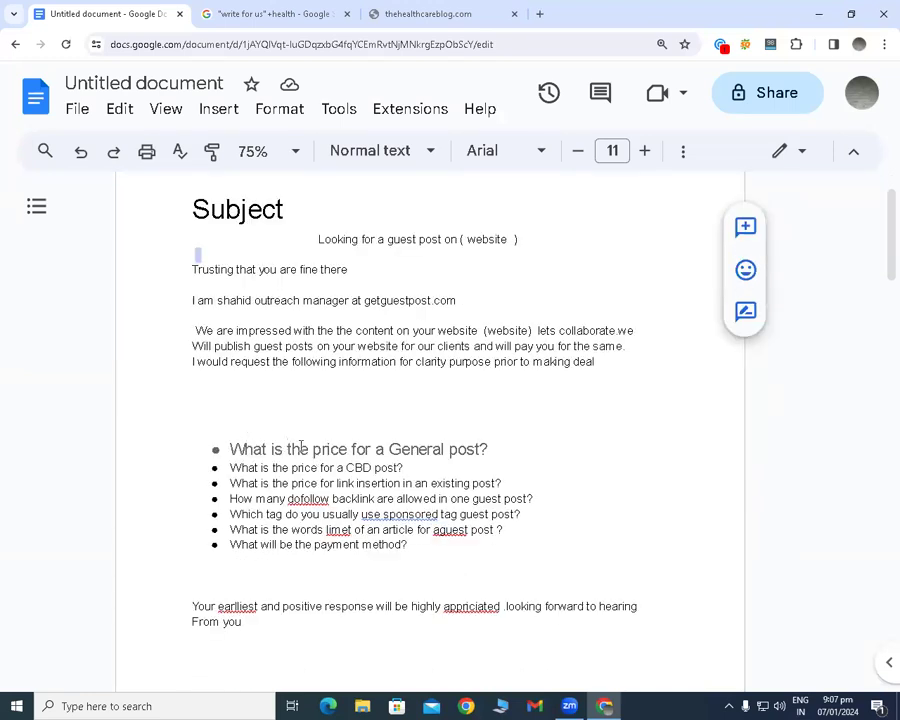
{"action": "scroll", "coordinate": [301, 447], "scroll_direction": "down", "scroll_amount": 2}
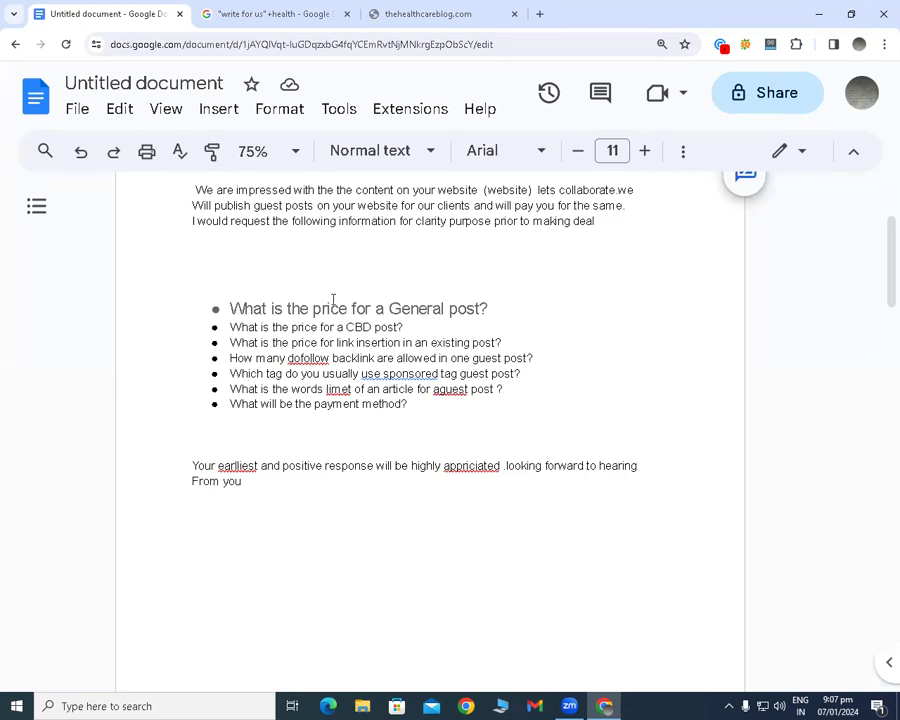
{"action": "left_click", "coordinate": [229, 403]}
{"action": "scroll", "coordinate": [443, 466], "scroll_direction": "up", "scroll_amount": 4}
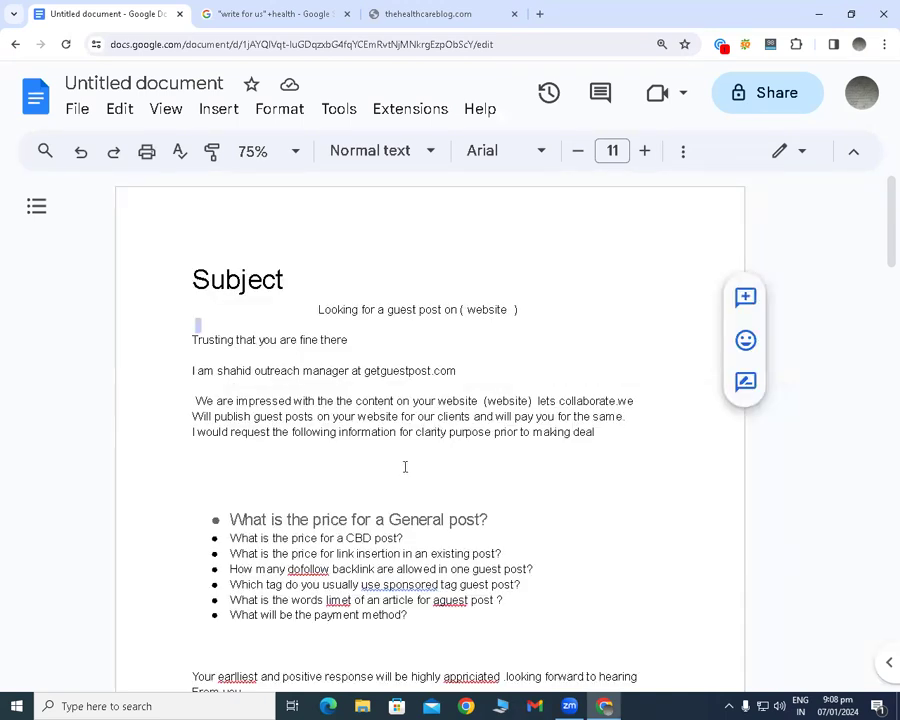
Read through the second outreach email template, from its subject and "Dear admin" greeting to the website URL and closing line.
{"action": "scroll", "coordinate": [405, 467], "scroll_direction": "down", "scroll_amount": 6}
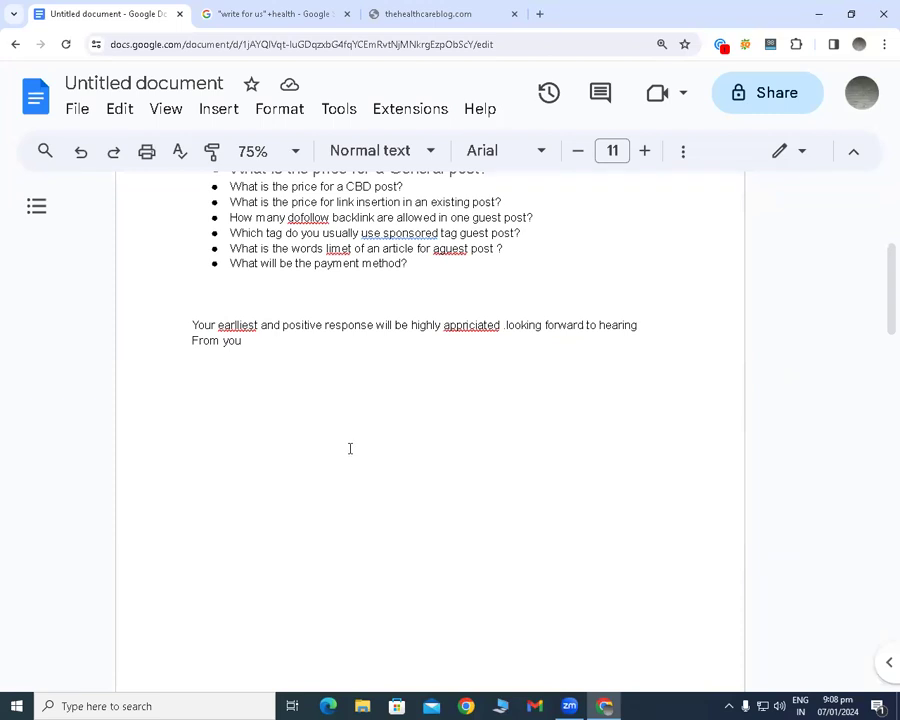
{"action": "scroll", "coordinate": [351, 448], "scroll_direction": "up", "scroll_amount": 12}
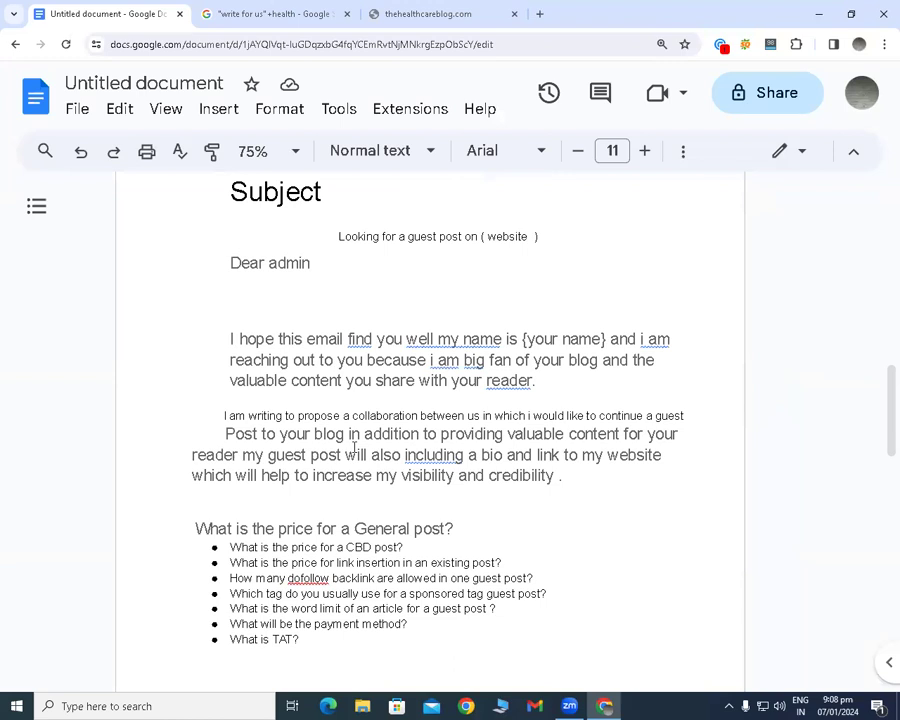
{"action": "scroll", "coordinate": [344, 406], "scroll_direction": "up", "scroll_amount": 2}
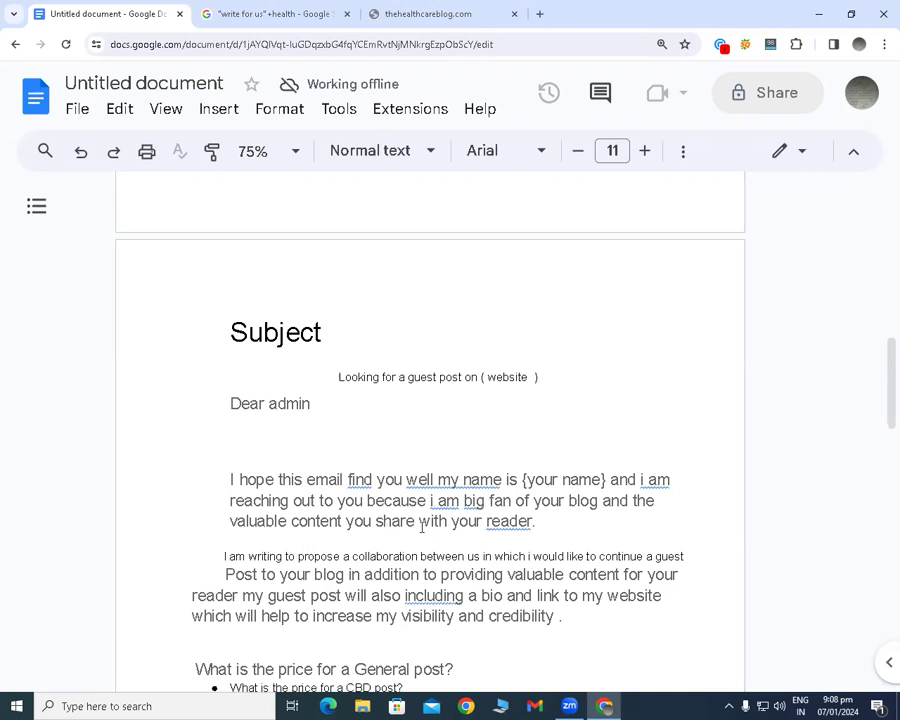
{"action": "scroll", "coordinate": [462, 528], "scroll_direction": "down", "scroll_amount": 3}
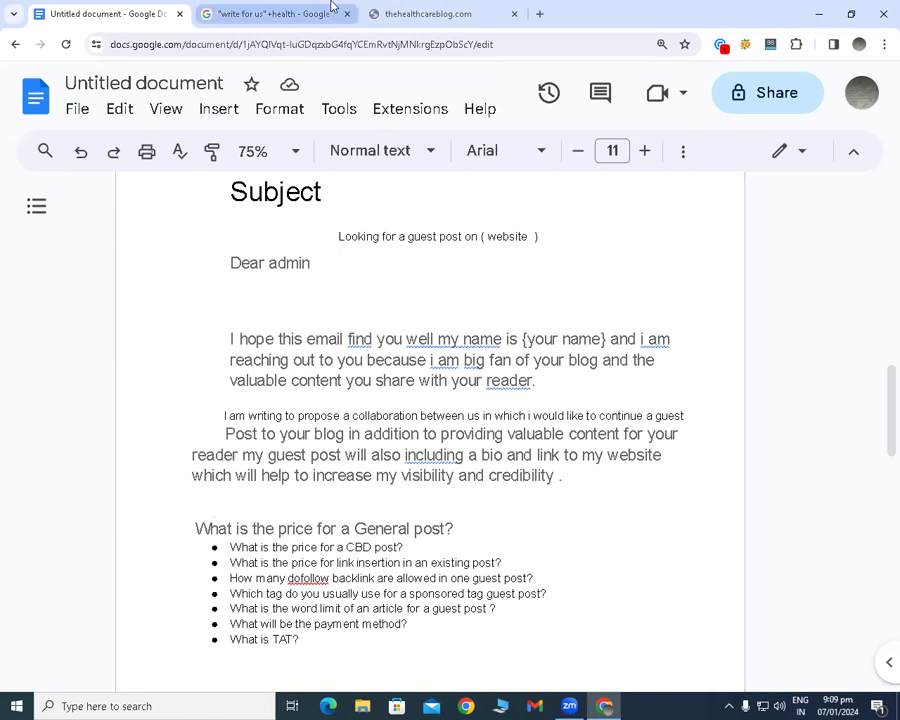
{"action": "scroll", "coordinate": [200, 506], "scroll_direction": "down", "scroll_amount": 3}
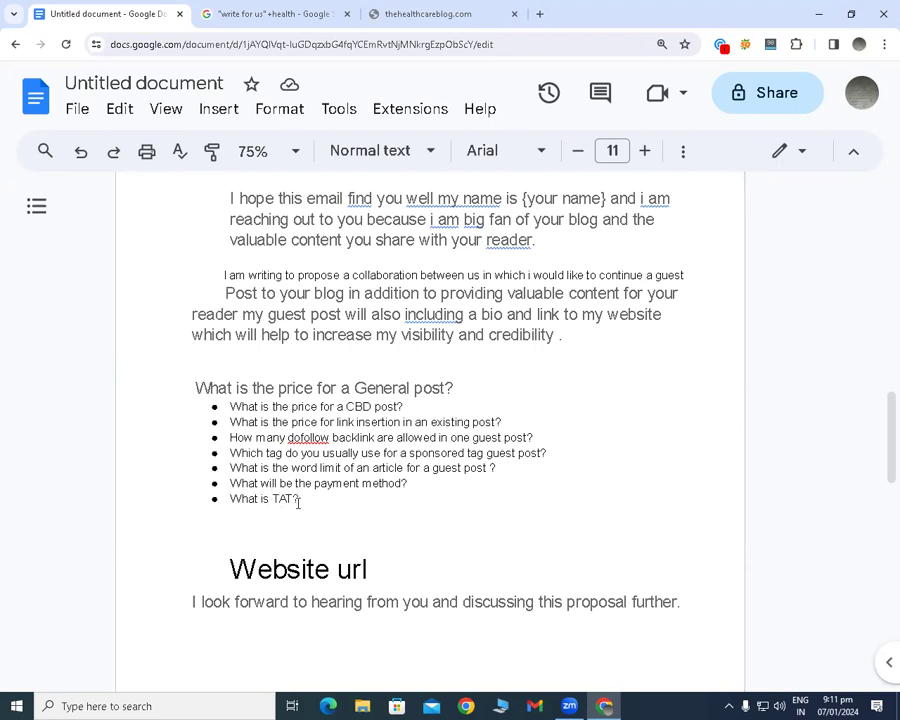
{"action": "scroll", "coordinate": [265, 530], "scroll_direction": "down", "scroll_amount": 2}
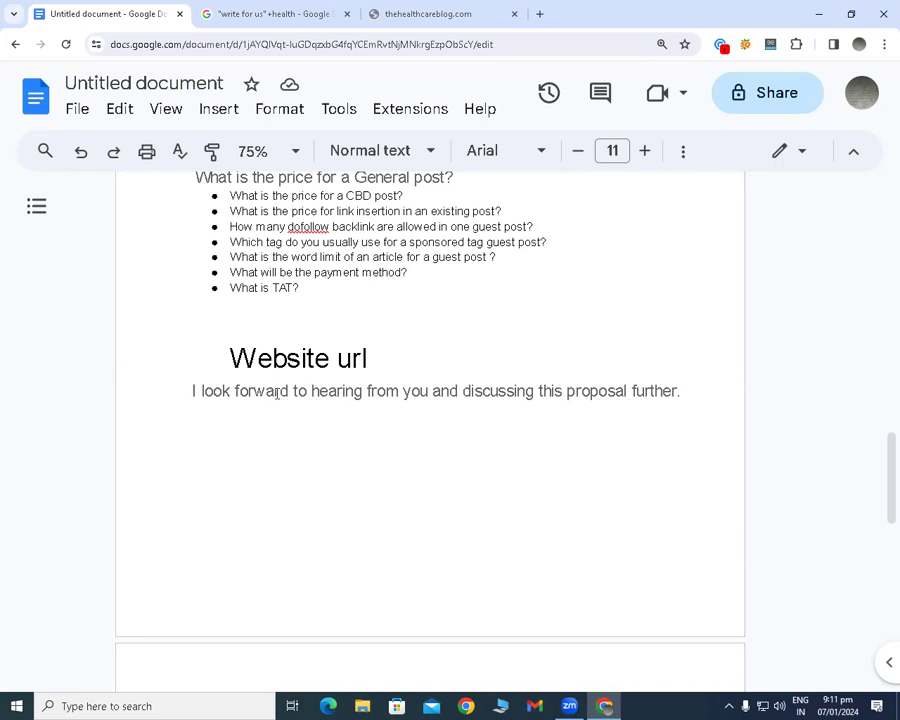
{"action": "scroll", "coordinate": [276, 394], "scroll_direction": "up", "scroll_amount": 5}
{"action": "scroll", "coordinate": [250, 395], "scroll_direction": "up", "scroll_amount": 4}
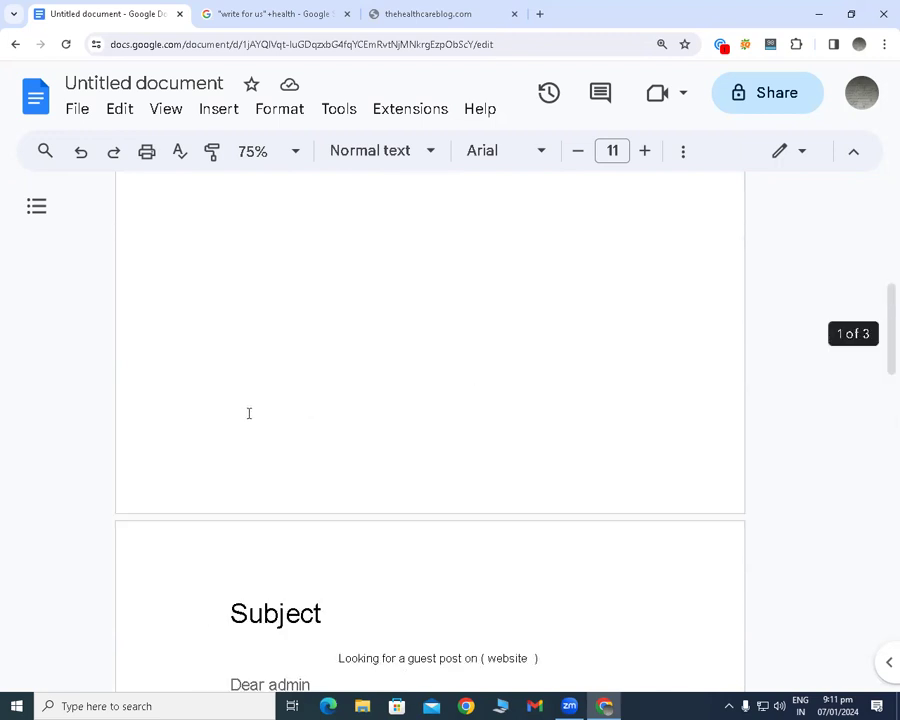
{"action": "scroll", "coordinate": [250, 400], "scroll_direction": "up", "scroll_amount": 8}
{"action": "scroll", "coordinate": [257, 416], "scroll_direction": "down", "scroll_amount": 7}
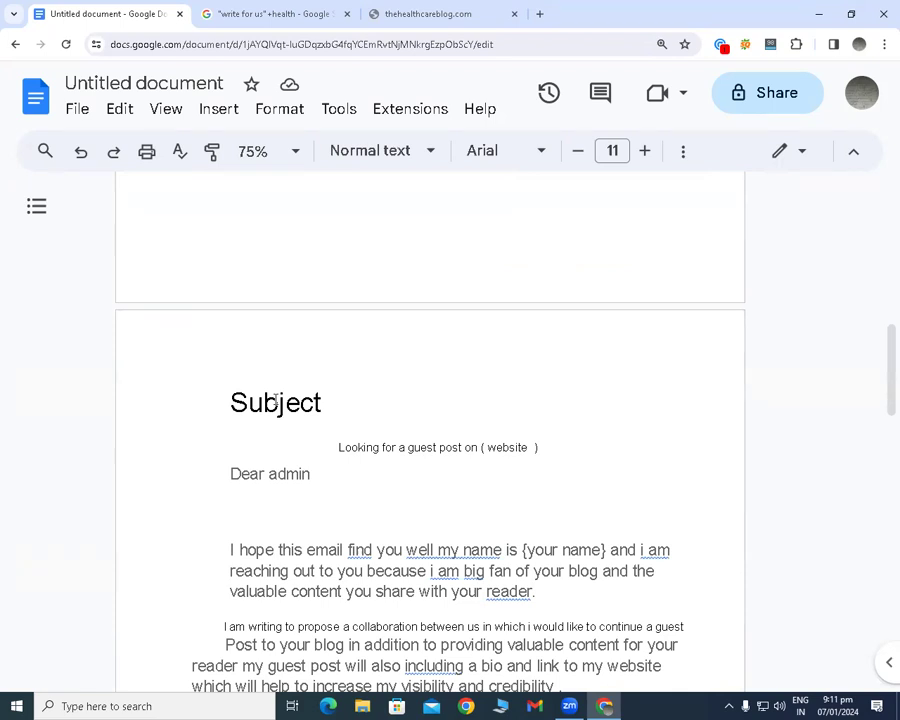
{"action": "scroll", "coordinate": [280, 402], "scroll_direction": "down", "scroll_amount": 7}
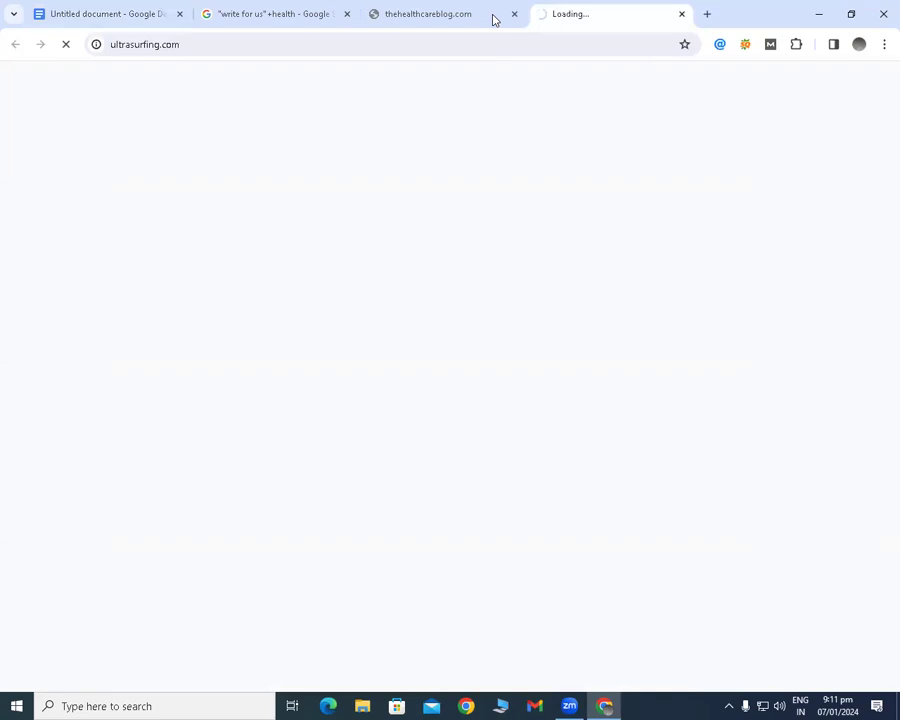
Close the ultrasurfing.com and thehealthcareblog.com pages and return to the email template document.
{"action": "left_click", "coordinate": [682, 14]}
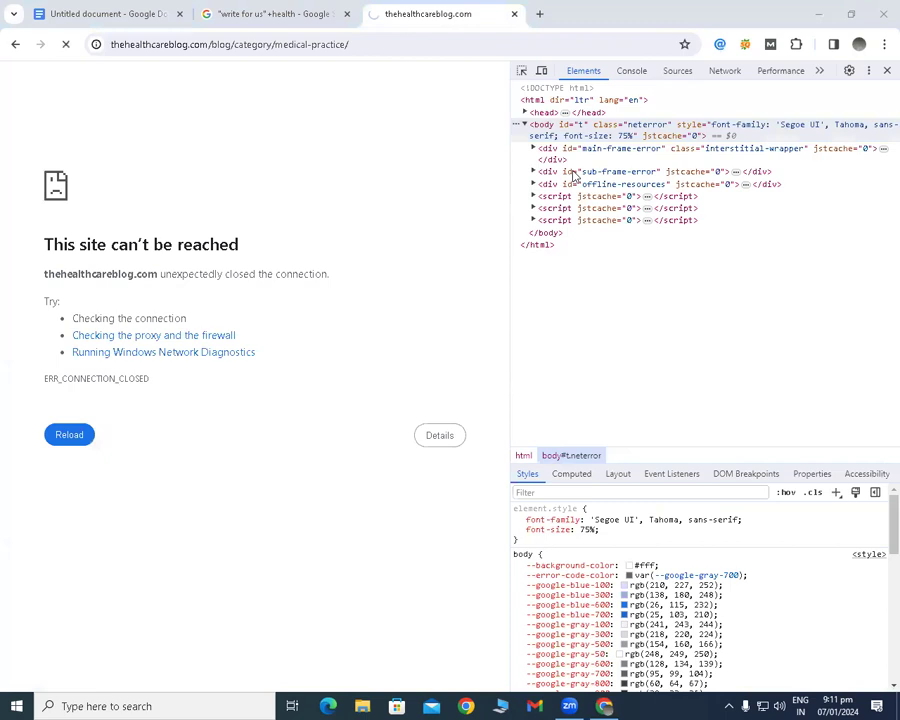
{"action": "left_click", "coordinate": [514, 14]}
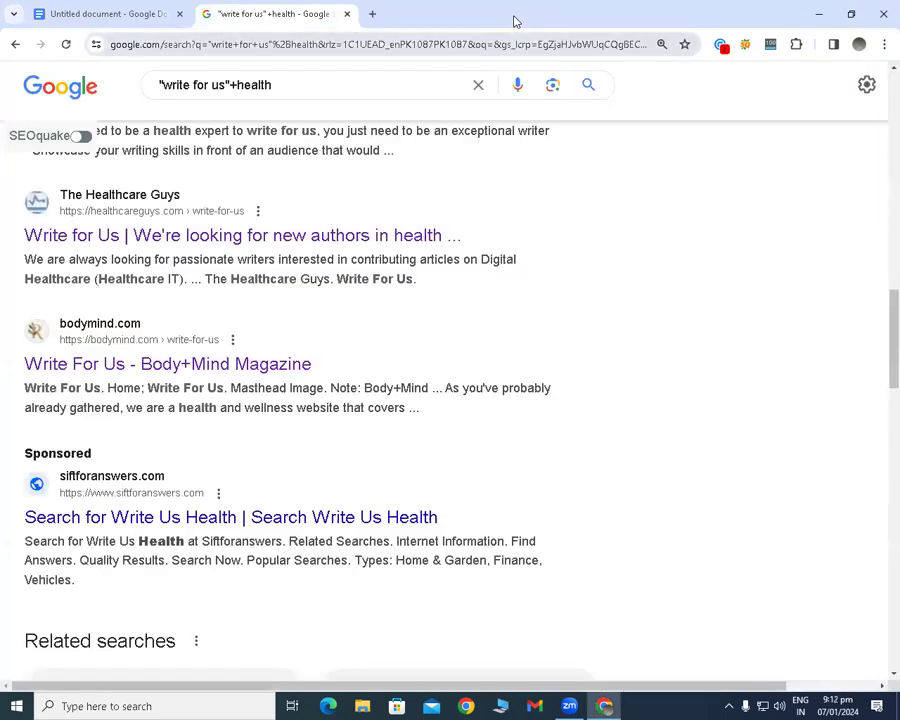
{"action": "left_click", "coordinate": [103, 14]}
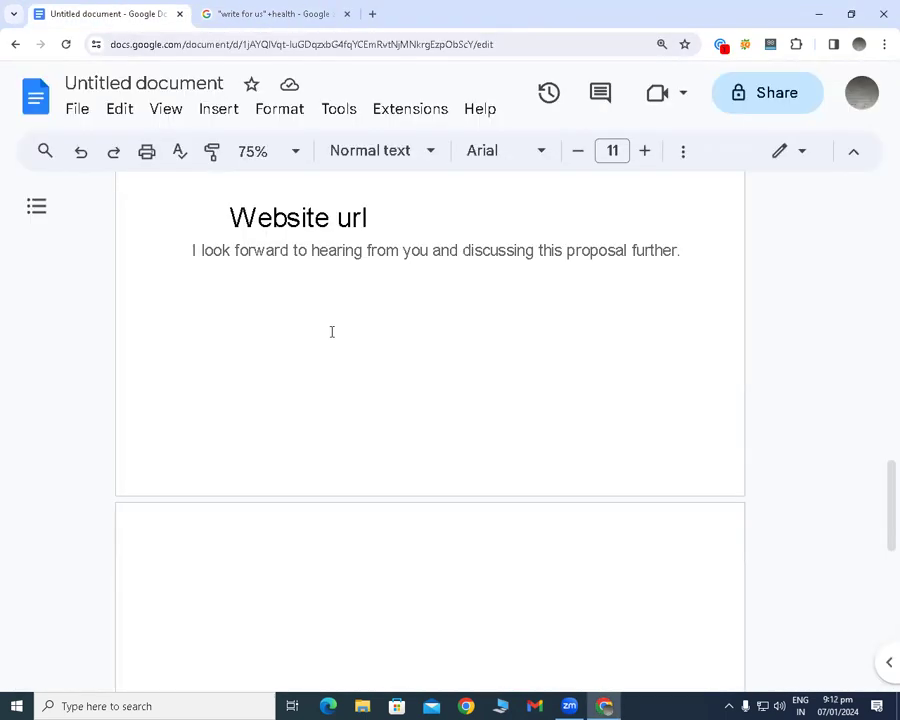
Check the available browser profiles and the document's signed-in Google account, and reload the email template document.
{"action": "scroll", "coordinate": [323, 333], "scroll_direction": "up", "scroll_amount": 10}
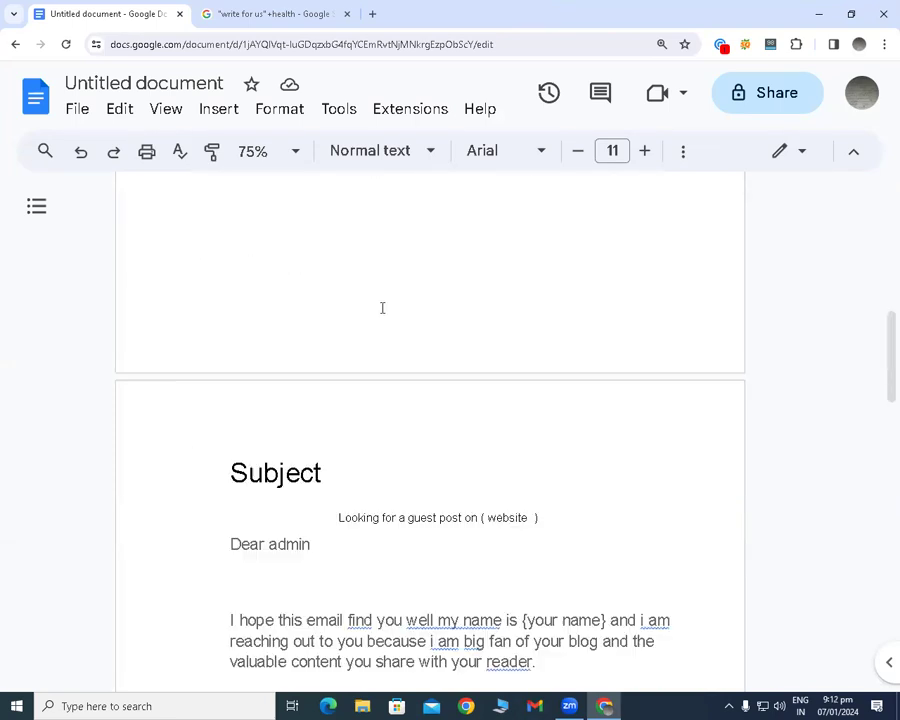
{"action": "left_click", "coordinate": [858, 45]}
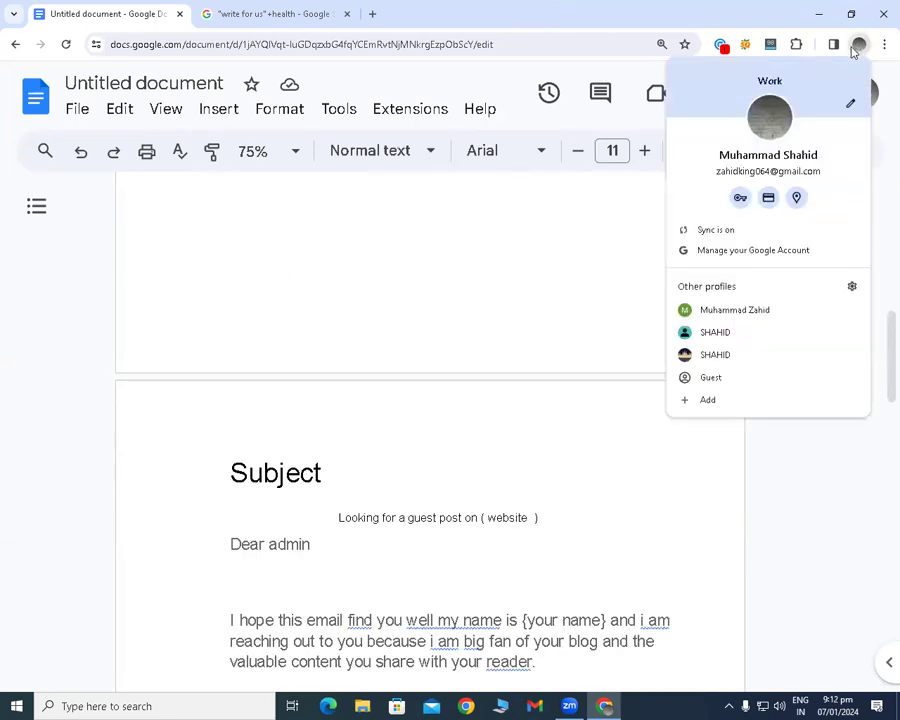
{"action": "left_click", "coordinate": [807, 139]}
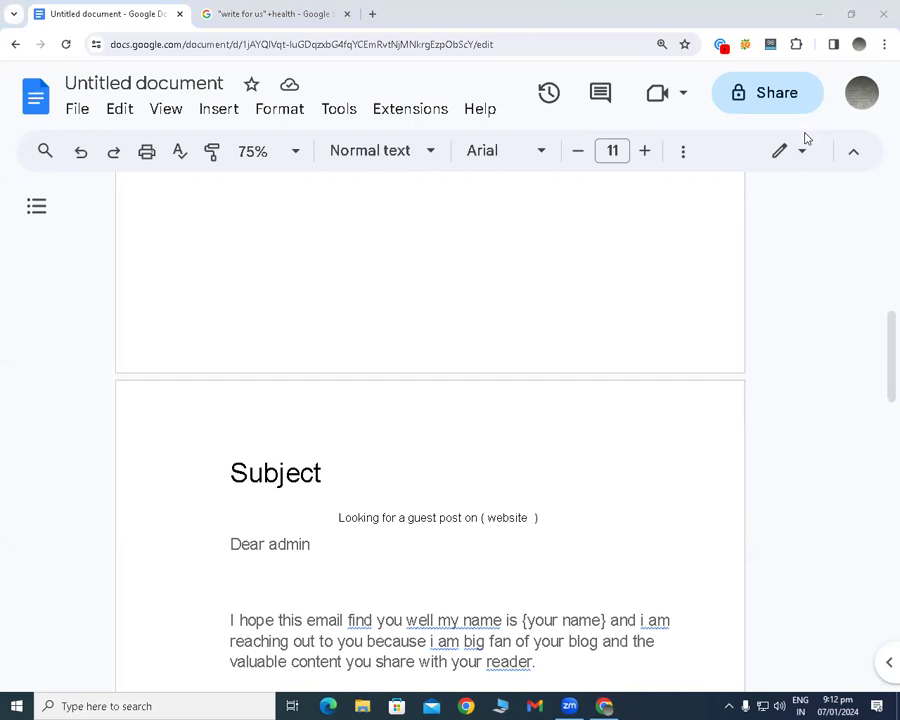
{"action": "left_click", "coordinate": [862, 93]}
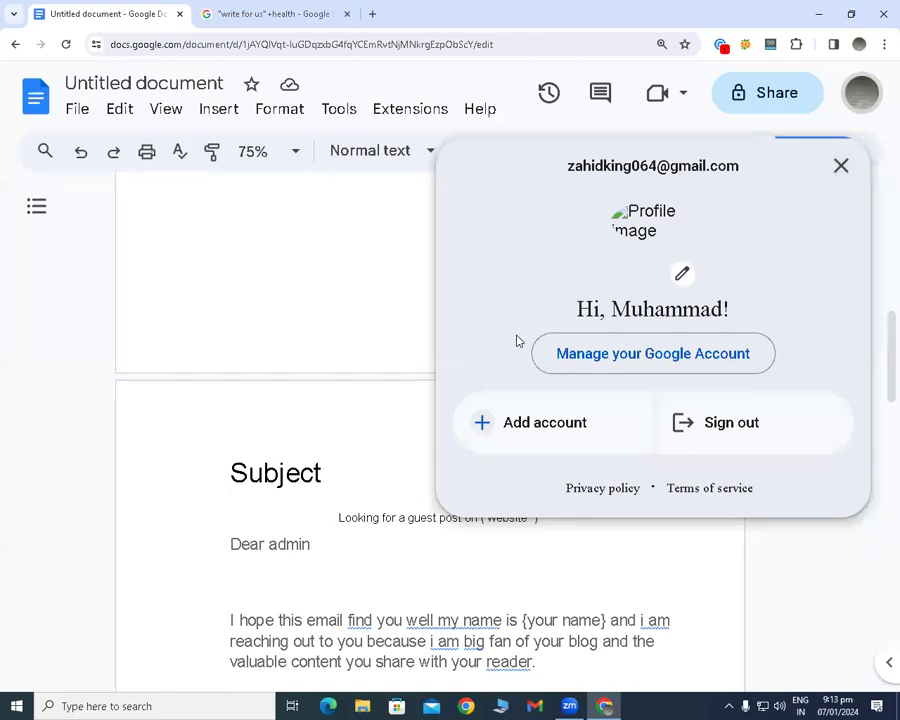
{"action": "double_click", "coordinate": [404, 314]}
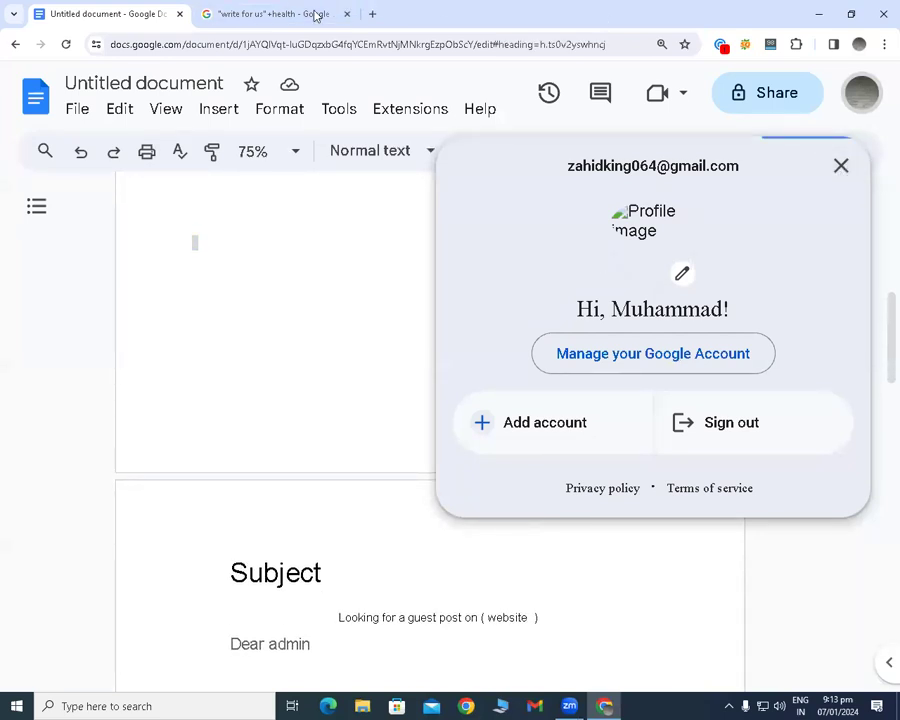
{"action": "left_click", "coordinate": [66, 44]}
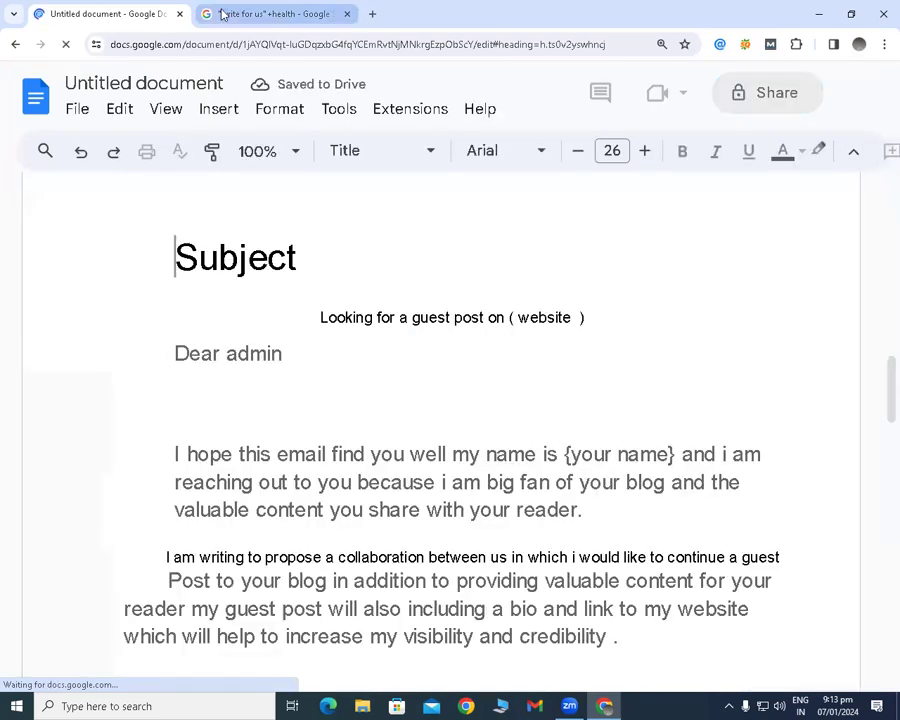
Open a new browser page and check which Google account is signed in there.
{"action": "left_click", "coordinate": [373, 13]}
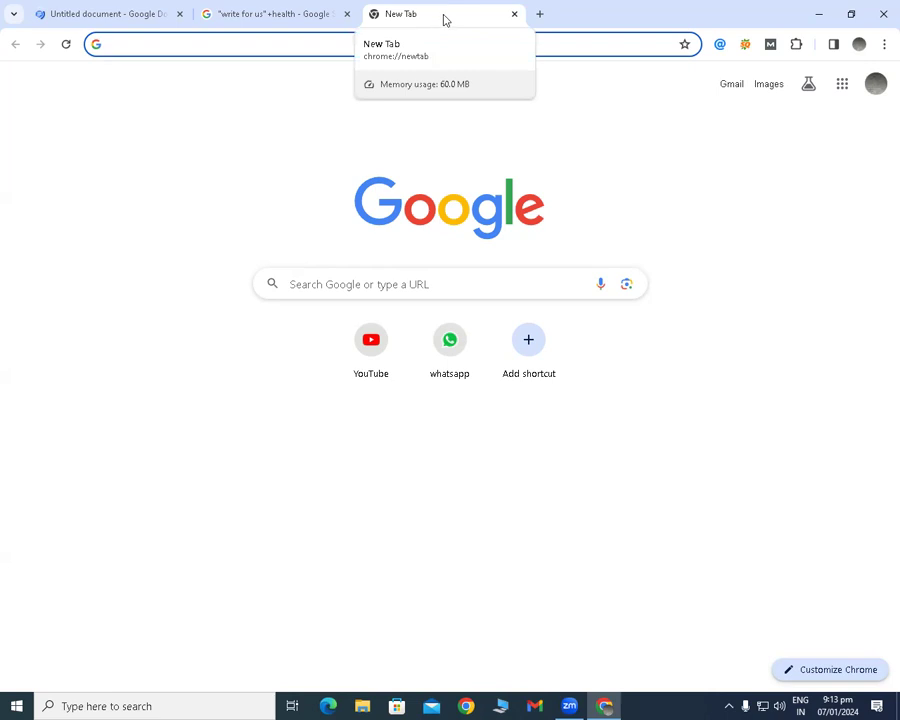
{"action": "left_click", "coordinate": [872, 86]}
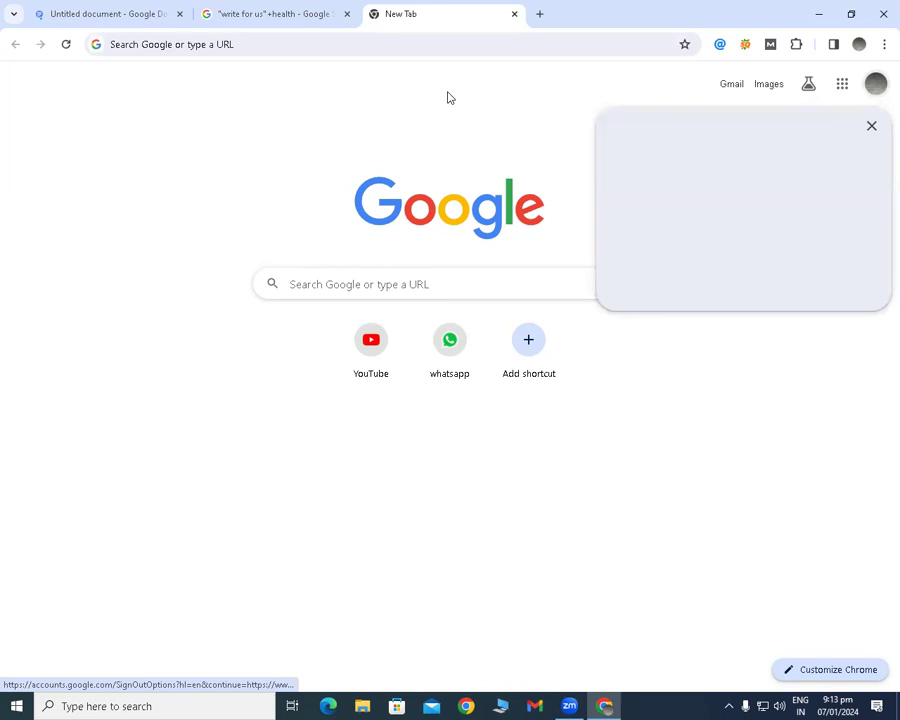
{"action": "left_click", "coordinate": [868, 128]}
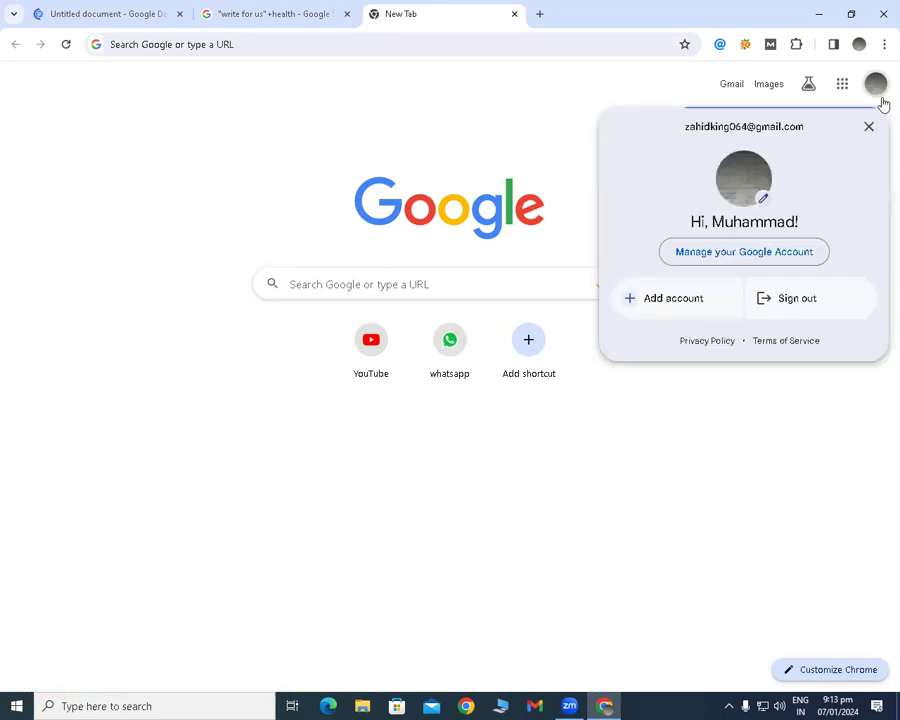
{"action": "left_click", "coordinate": [868, 125]}
{"action": "left_click", "coordinate": [868, 89]}
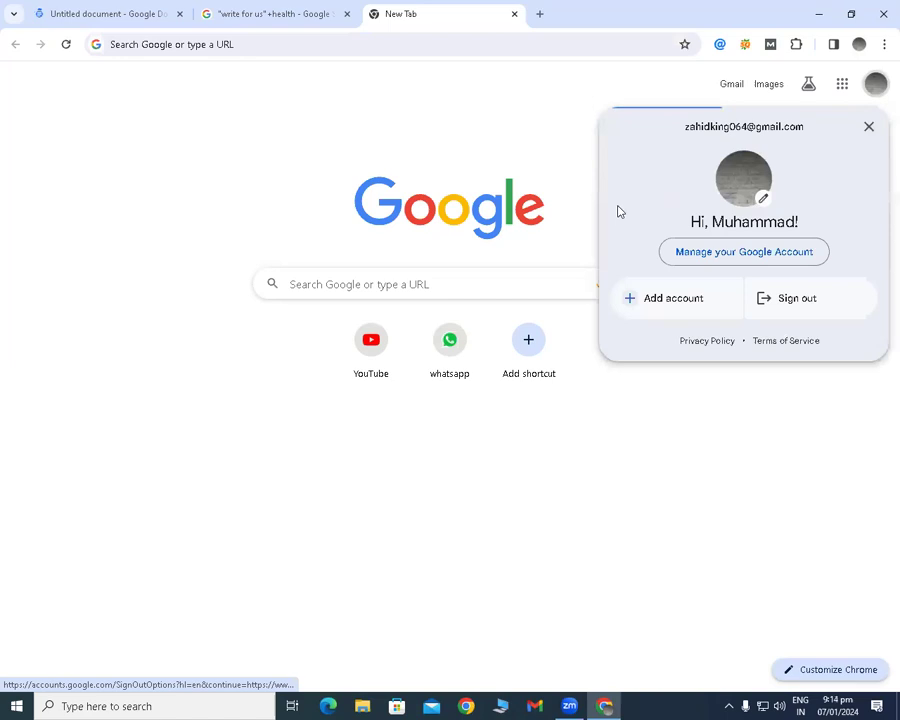
{"action": "left_click", "coordinate": [869, 128]}
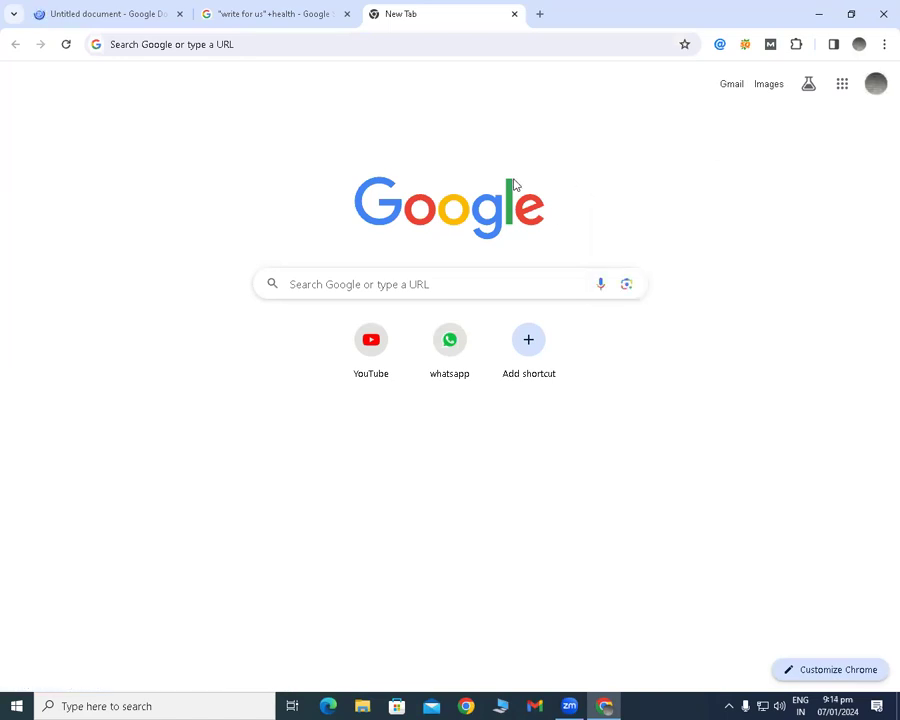
{"action": "left_click", "coordinate": [876, 90]}
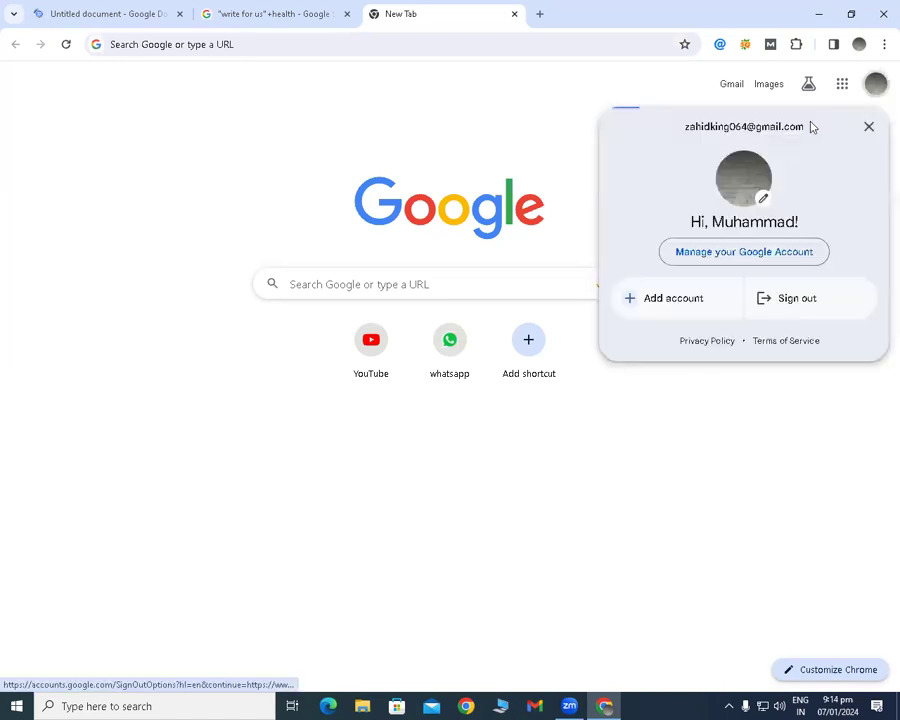
{"action": "left_click", "coordinate": [872, 127]}
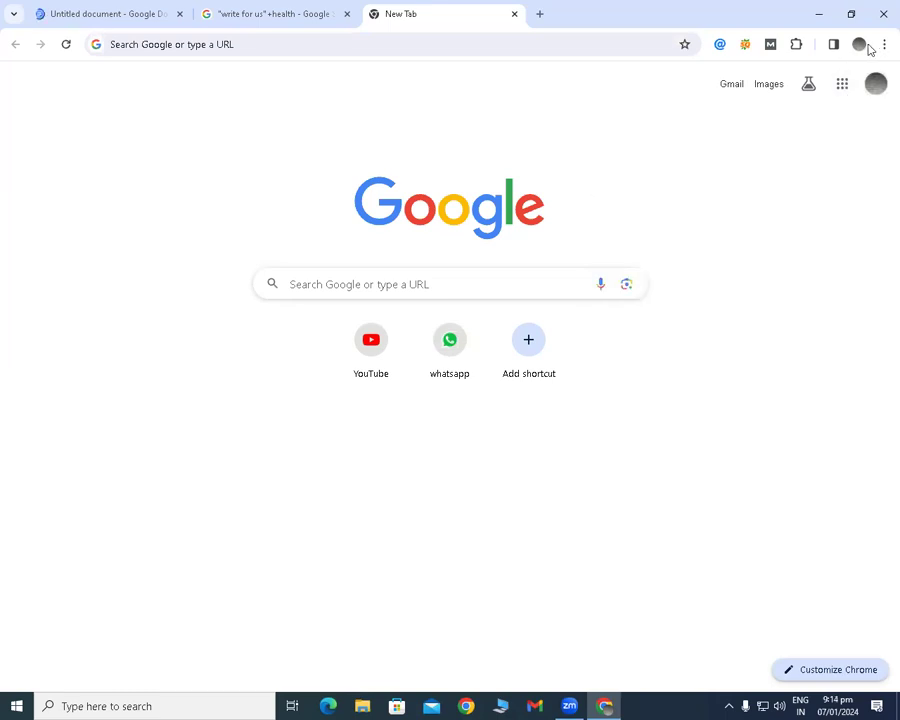
{"action": "left_click", "coordinate": [865, 48]}
{"action": "left_click", "coordinate": [637, 141]}
Try to open Gmail from the list of Google apps, and close that page.
{"action": "left_click", "coordinate": [843, 85]}
{"action": "scroll", "coordinate": [758, 235], "scroll_direction": "down", "scroll_amount": 3}
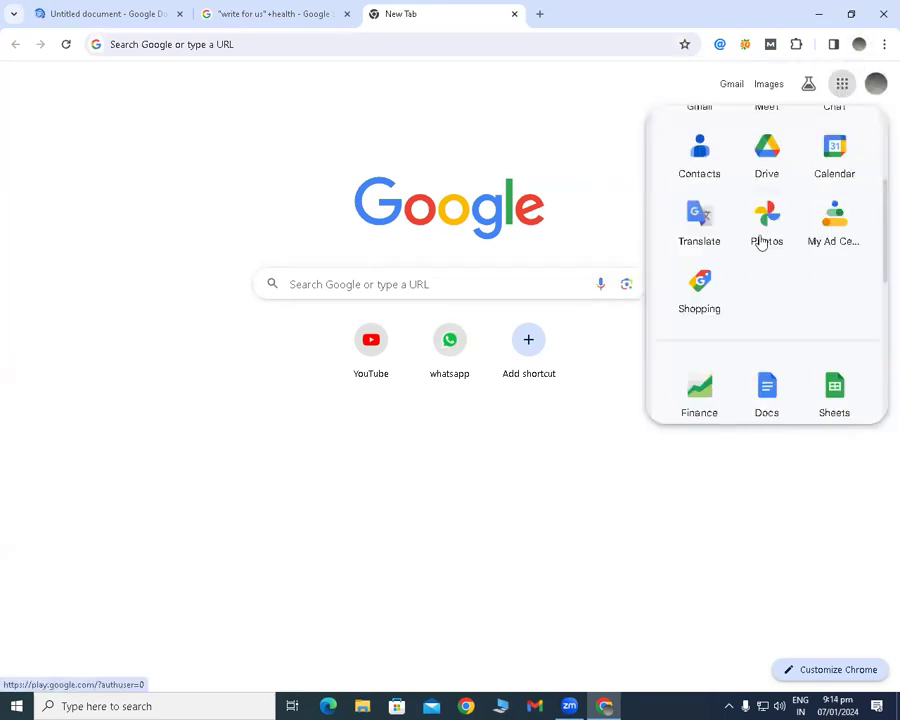
{"action": "scroll", "coordinate": [740, 256], "scroll_direction": "down", "scroll_amount": 2}
{"action": "scroll", "coordinate": [736, 258], "scroll_direction": "down", "scroll_amount": 2}
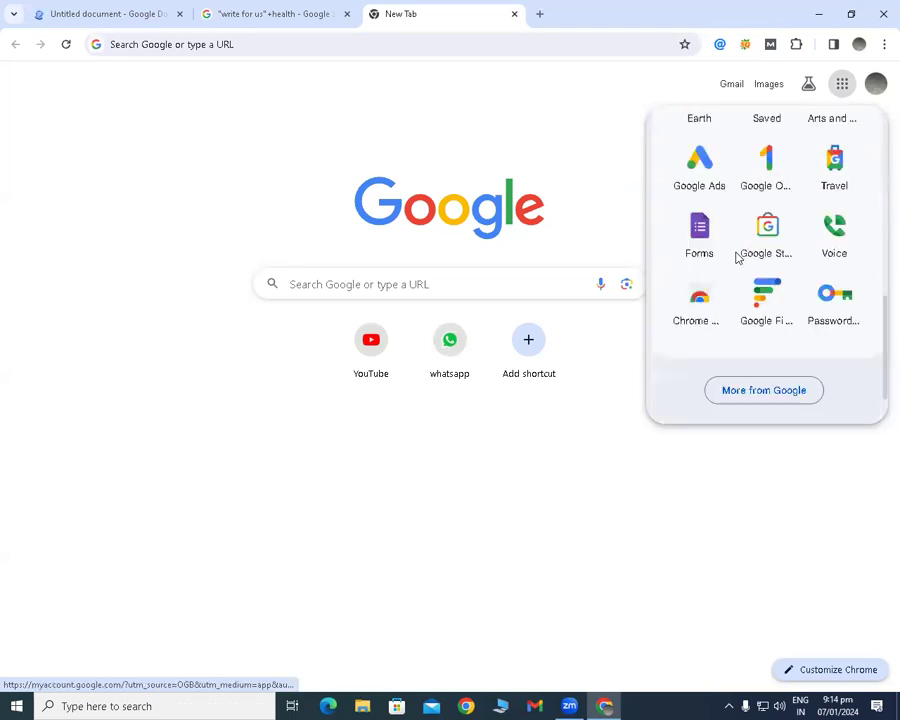
{"action": "scroll", "coordinate": [736, 258], "scroll_direction": "up", "scroll_amount": 4}
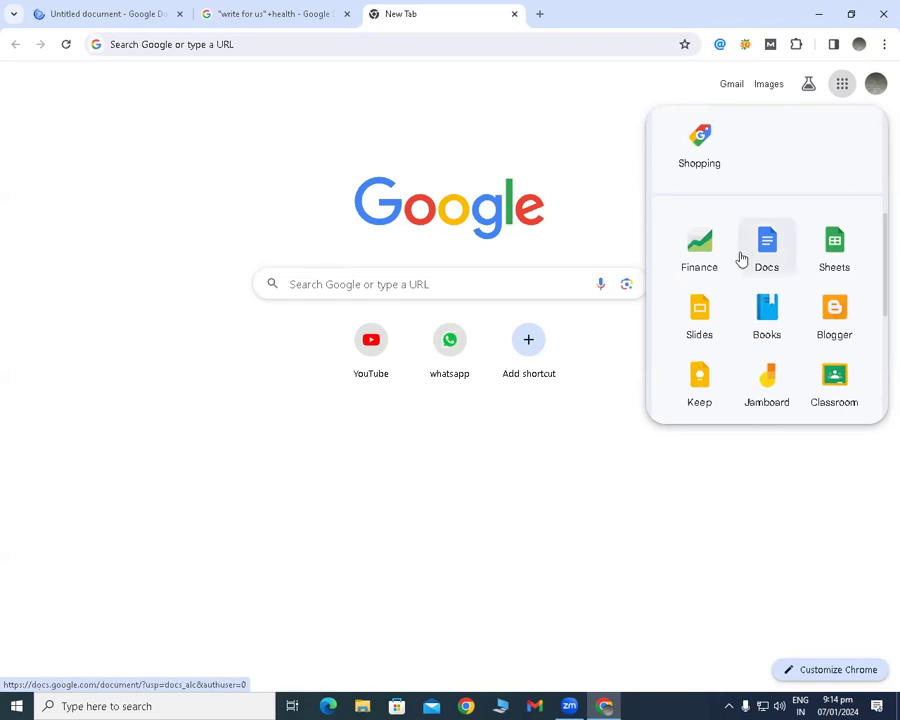
{"action": "scroll", "coordinate": [740, 258], "scroll_direction": "up", "scroll_amount": 3}
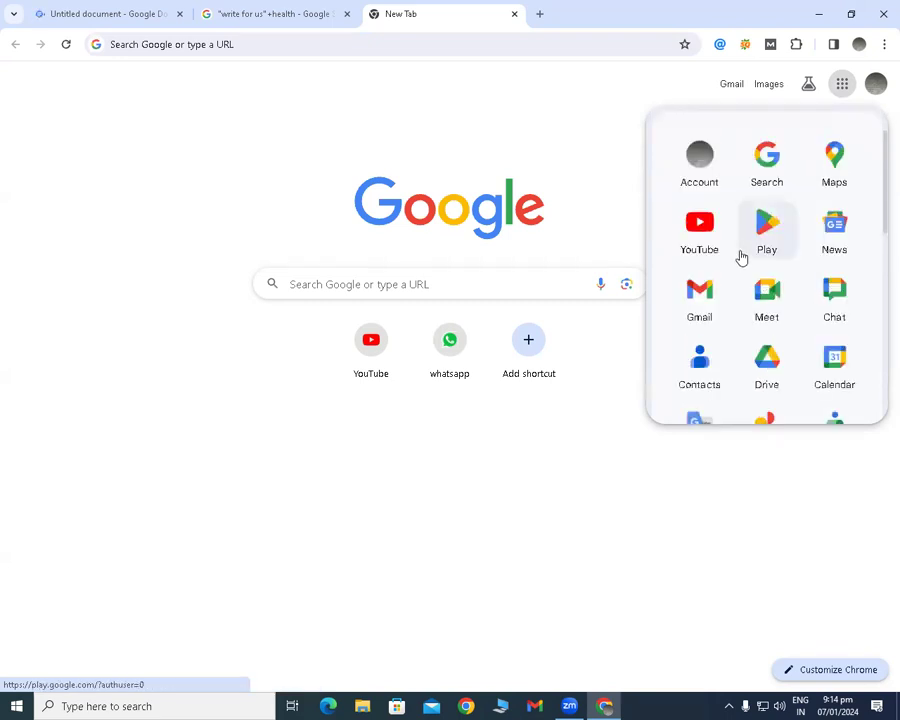
{"action": "left_click", "coordinate": [684, 290]}
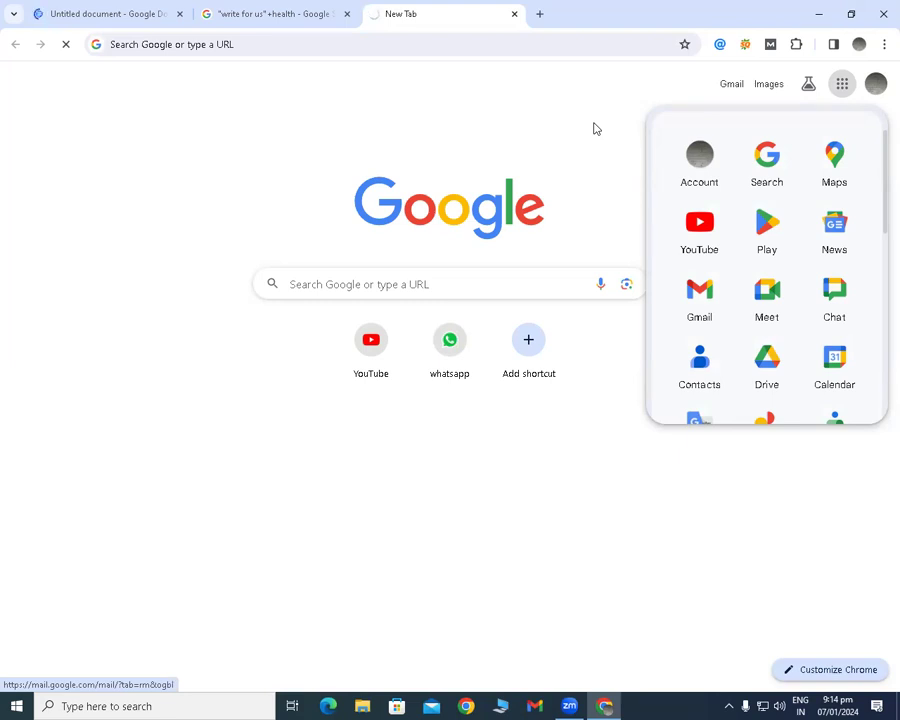
{"action": "left_click", "coordinate": [514, 14]}
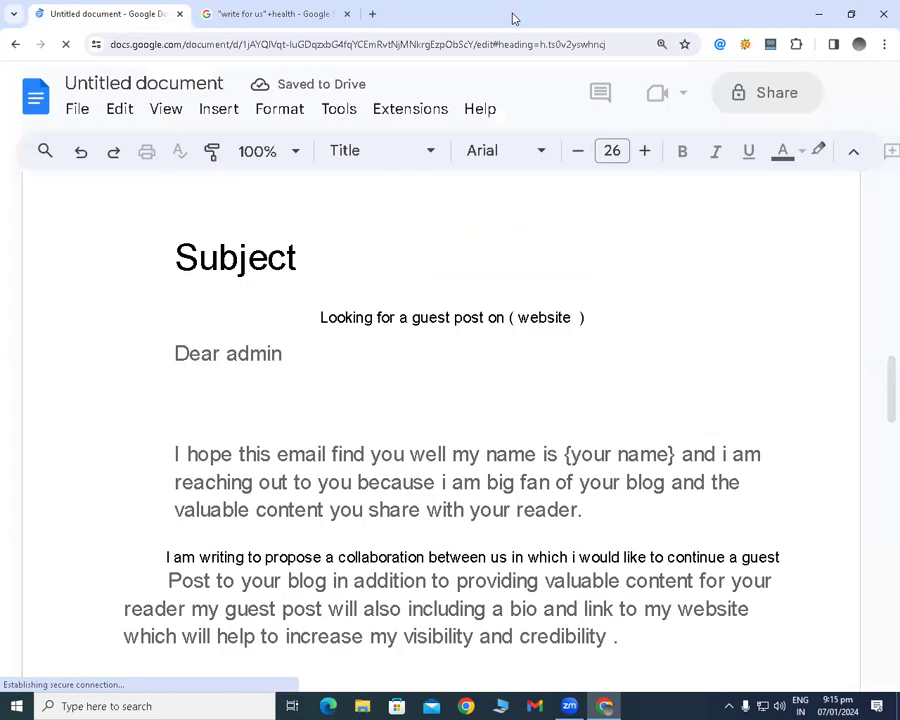
Open a new browser page and launch the Windows Services console by running services.msc.
{"action": "left_click", "coordinate": [376, 15]}
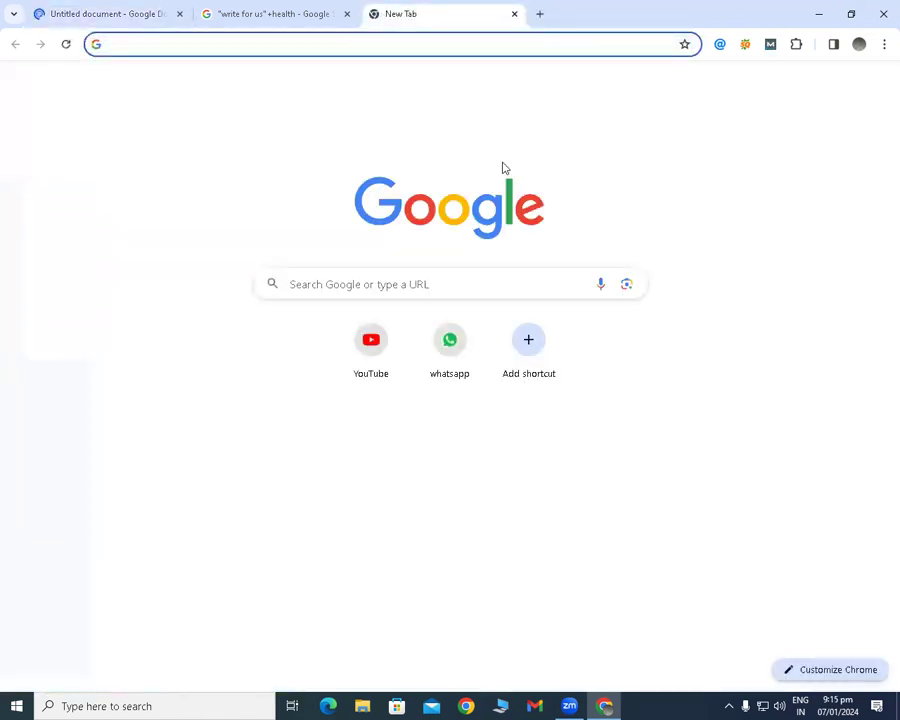
{"action": "key", "text": "super+r"}
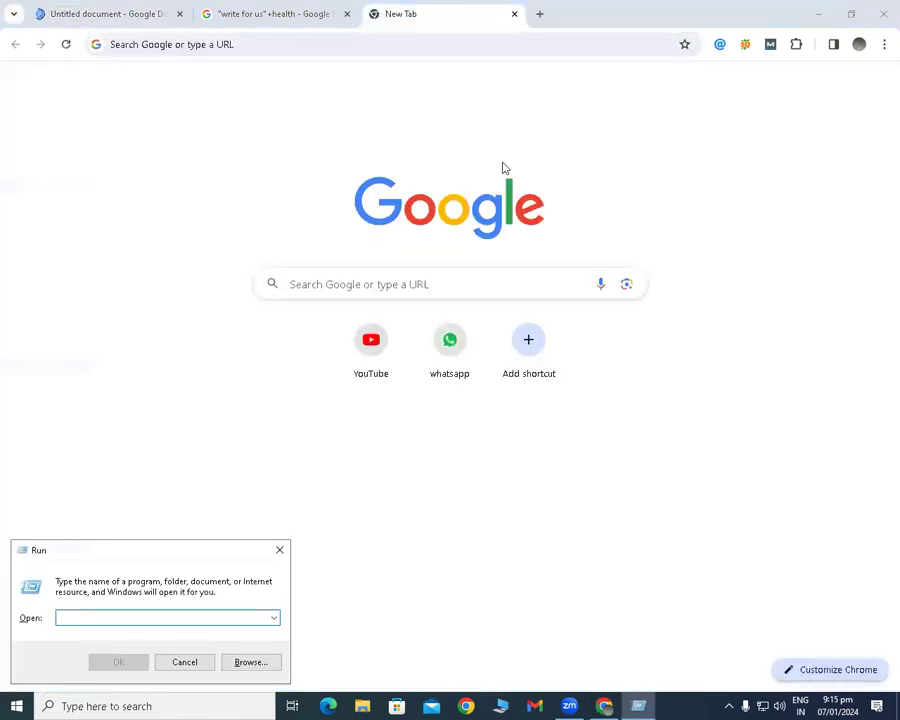
{"action": "type", "text": "services"}
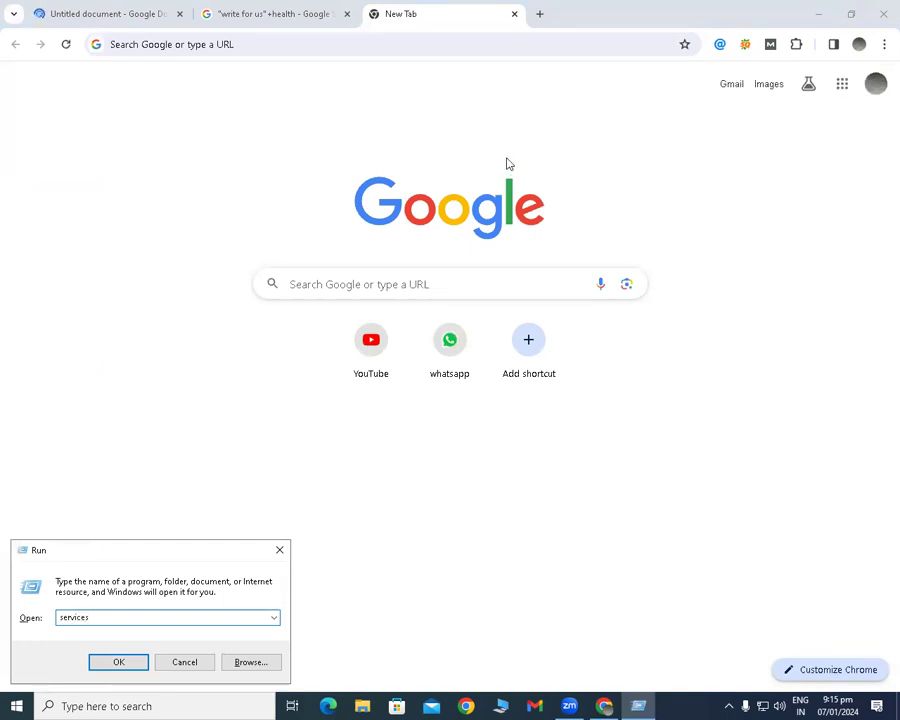
{"action": "type", "text": ".msc"}
{"action": "key", "text": "Return"}
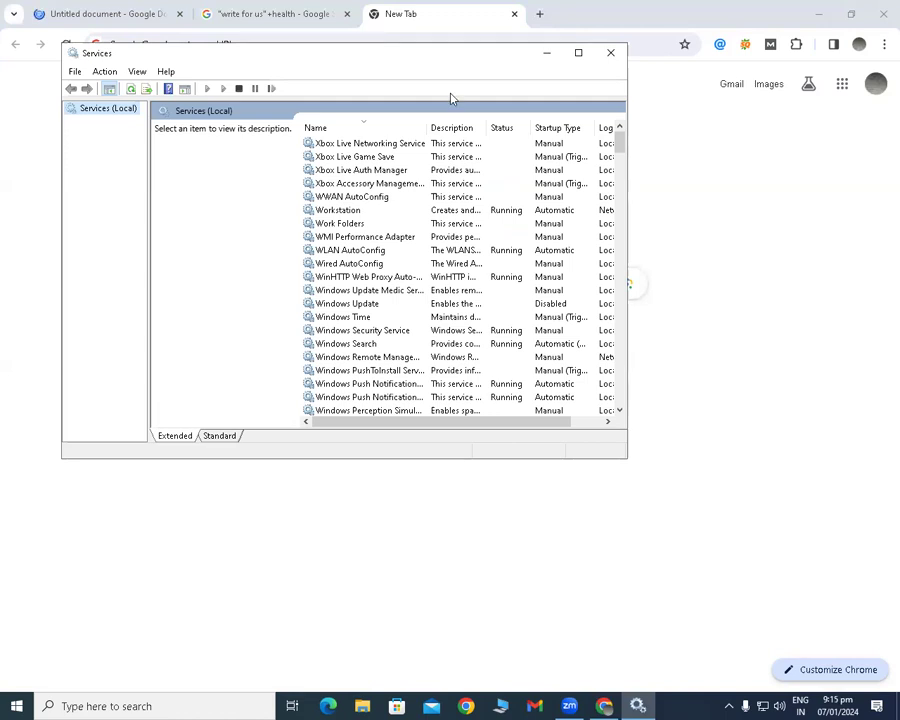
Sort the services by name in ascending order and look through the entries starting with W for Windows Update.
{"action": "left_click", "coordinate": [340, 127]}
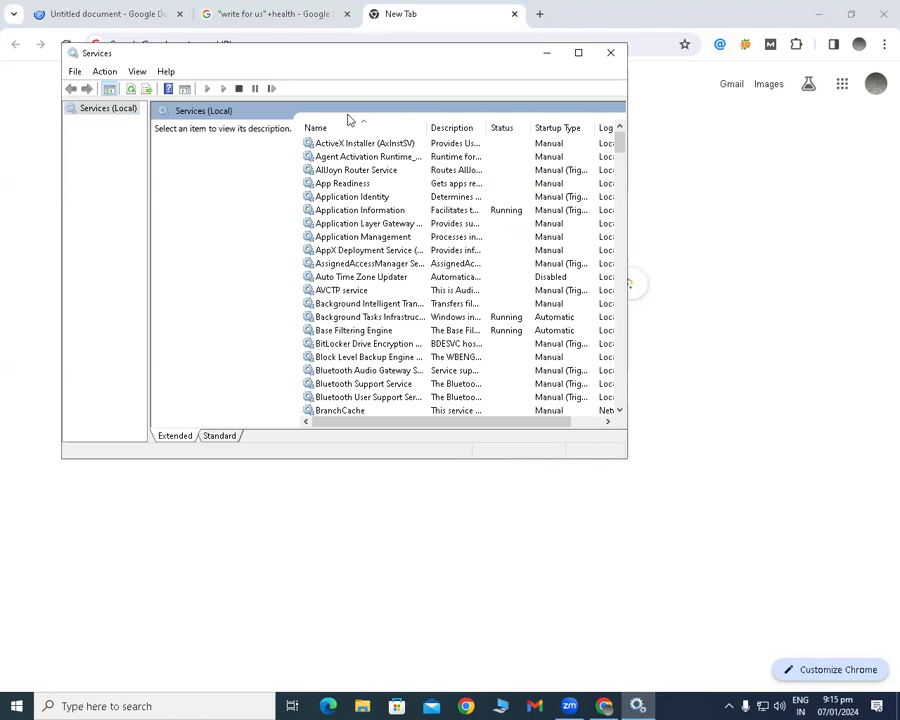
{"action": "key", "text": "w"}
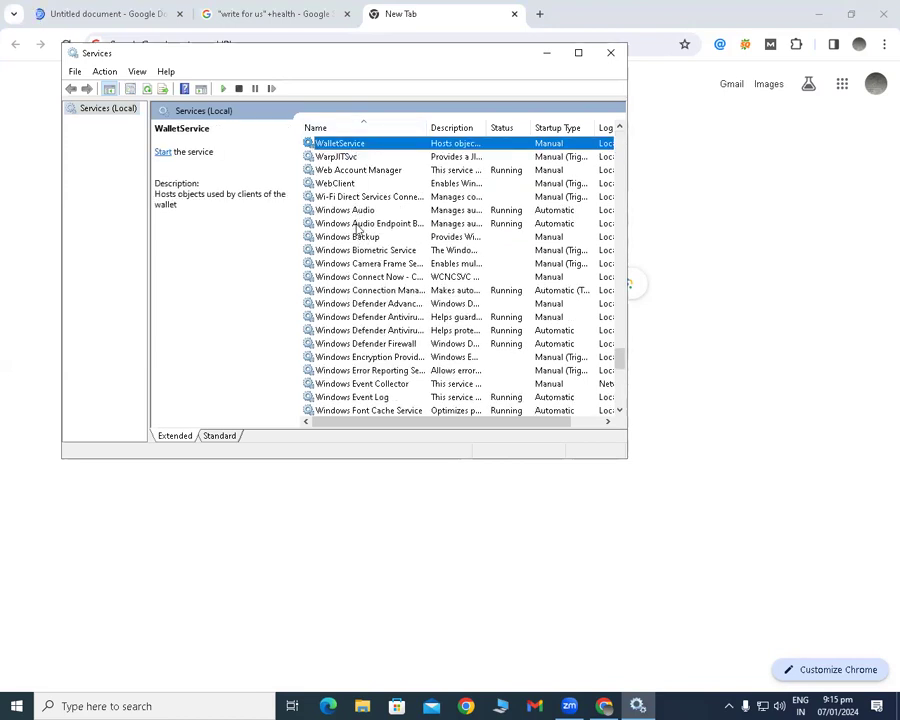
{"action": "scroll", "coordinate": [369, 241], "scroll_direction": "down", "scroll_amount": 1}
{"action": "scroll", "coordinate": [369, 241], "scroll_direction": "down", "scroll_amount": 2}
{"action": "scroll", "coordinate": [363, 230], "scroll_direction": "up", "scroll_amount": 5}
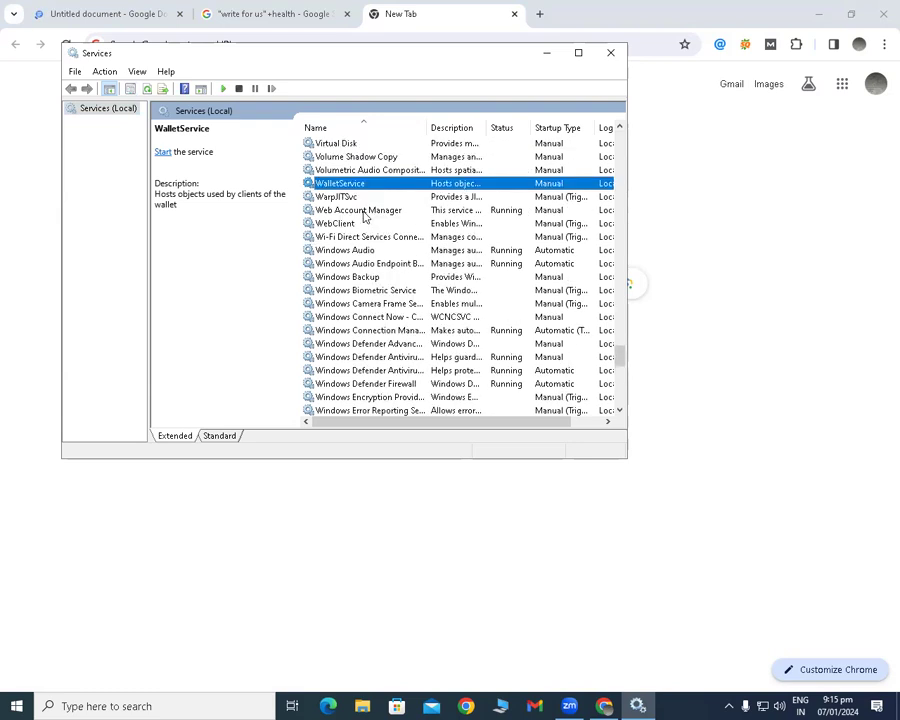
{"action": "scroll", "coordinate": [363, 226], "scroll_direction": "down", "scroll_amount": 2}
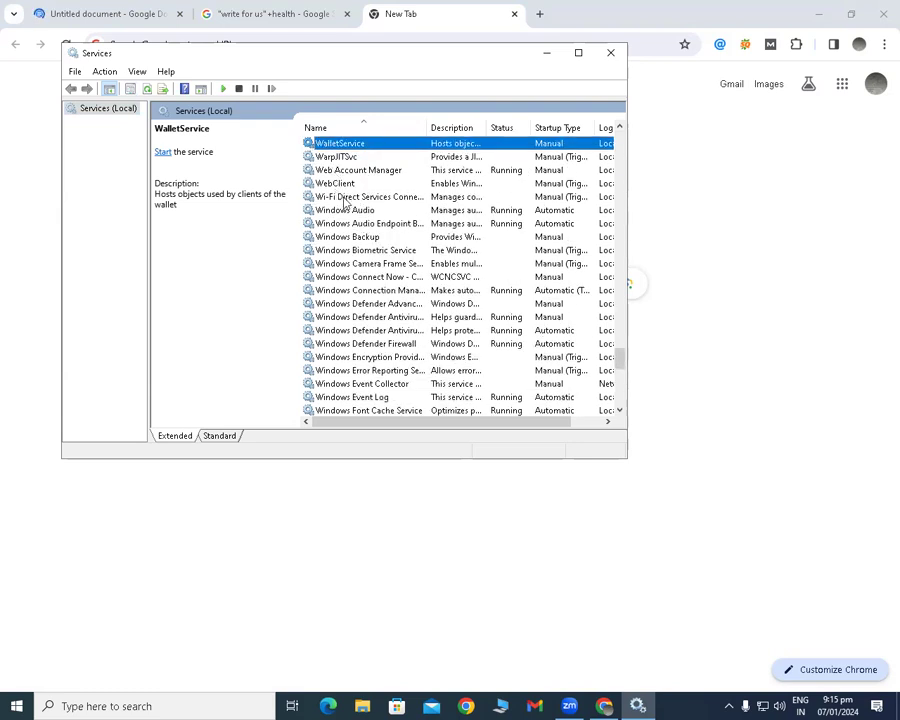
{"action": "scroll", "coordinate": [355, 222], "scroll_direction": "down", "scroll_amount": 1}
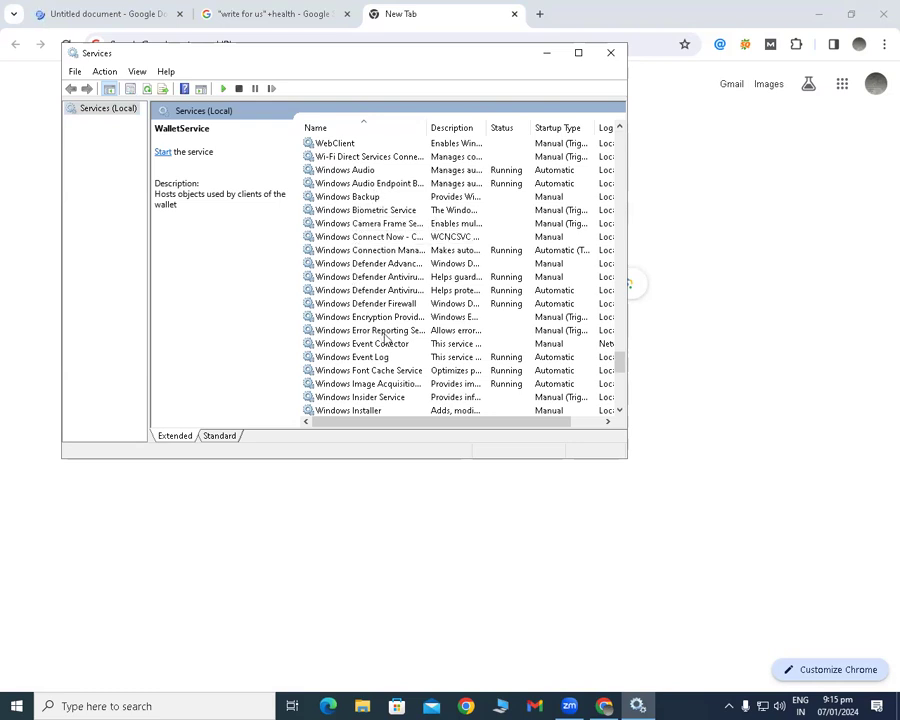
{"action": "scroll", "coordinate": [354, 196], "scroll_direction": "up", "scroll_amount": 3}
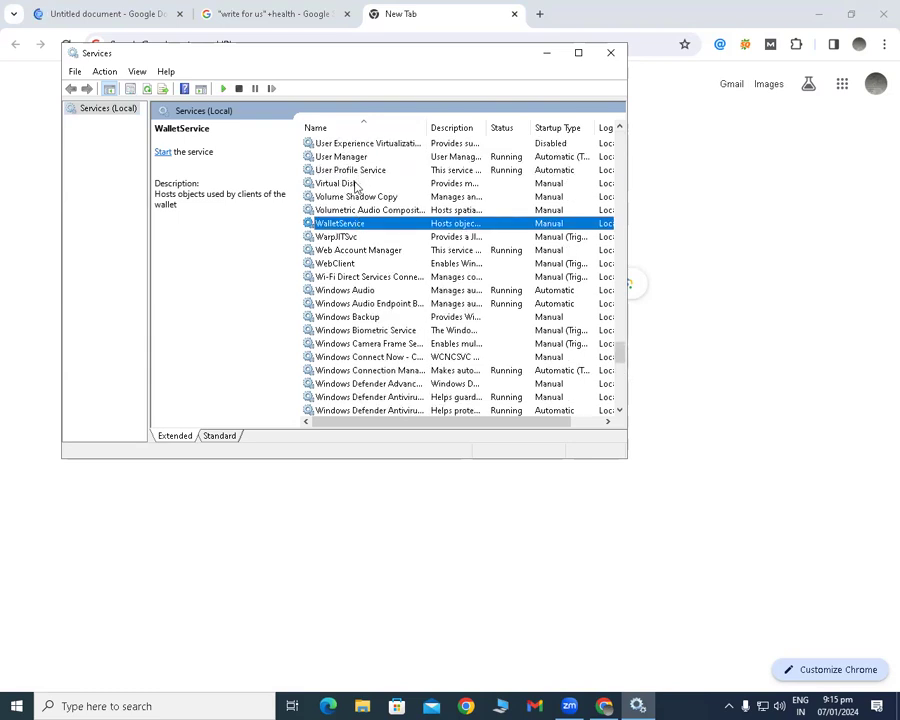
{"action": "scroll", "coordinate": [352, 241], "scroll_direction": "down", "scroll_amount": 3}
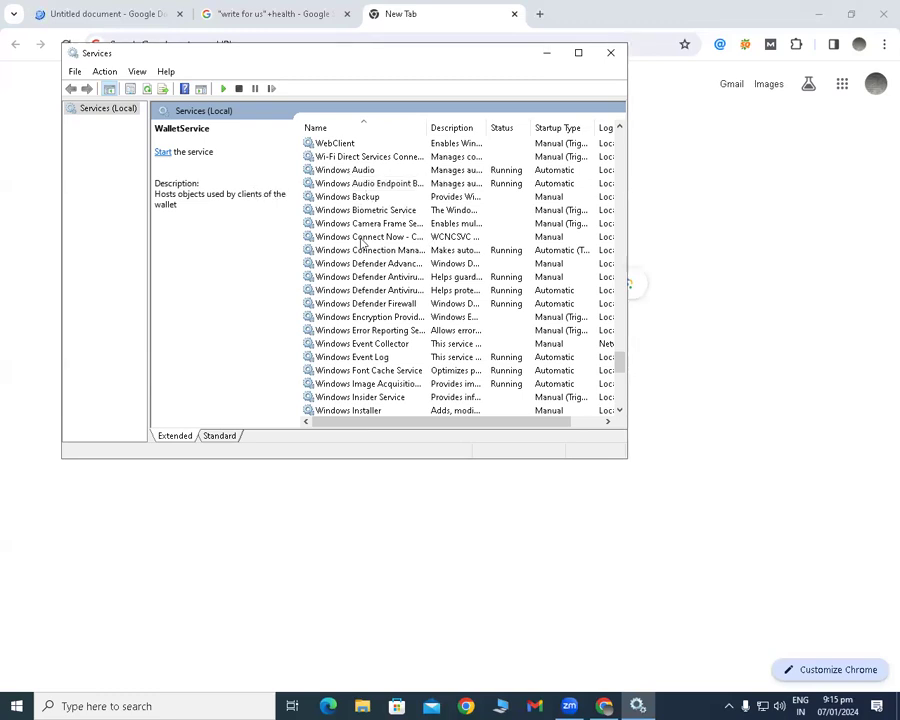
{"action": "scroll", "coordinate": [357, 205], "scroll_direction": "down", "scroll_amount": 2}
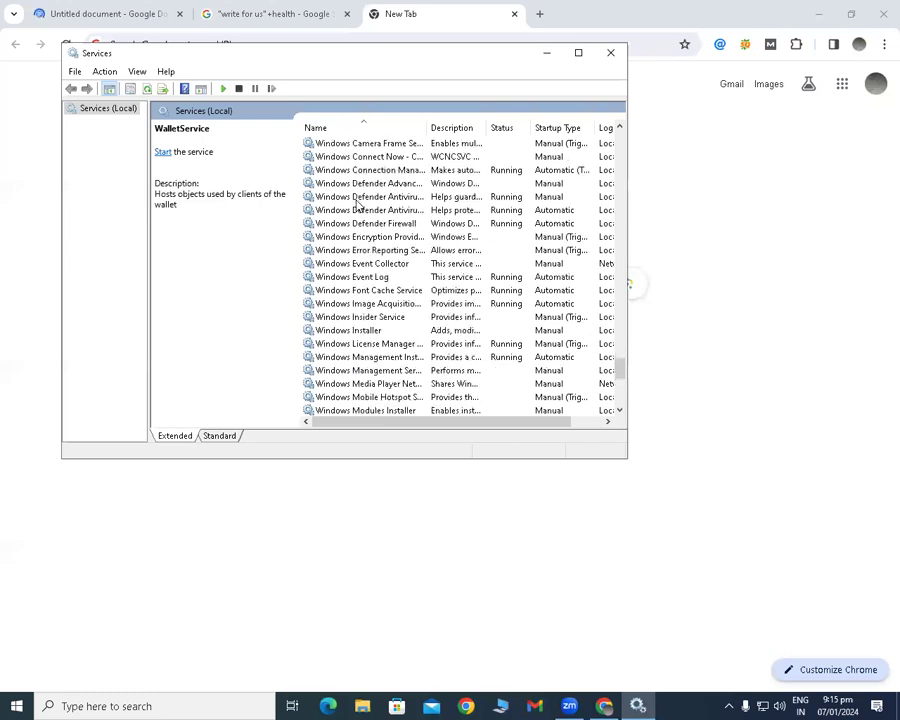
{"action": "scroll", "coordinate": [355, 225], "scroll_direction": "down", "scroll_amount": 3}
{"action": "scroll", "coordinate": [364, 242], "scroll_direction": "down", "scroll_amount": 3}
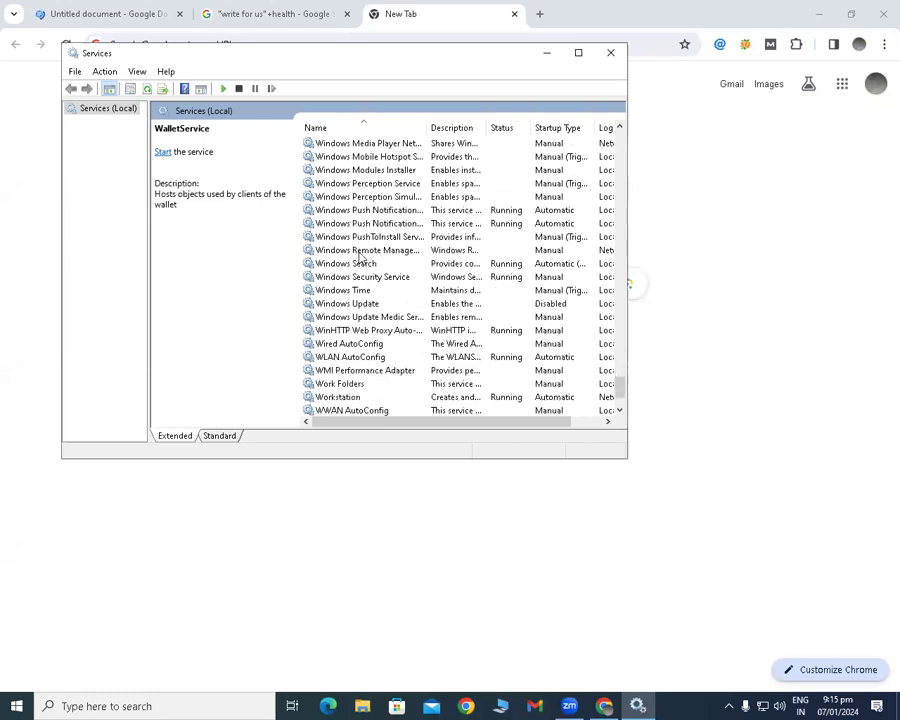
{"action": "scroll", "coordinate": [373, 234], "scroll_direction": "down", "scroll_amount": 2}
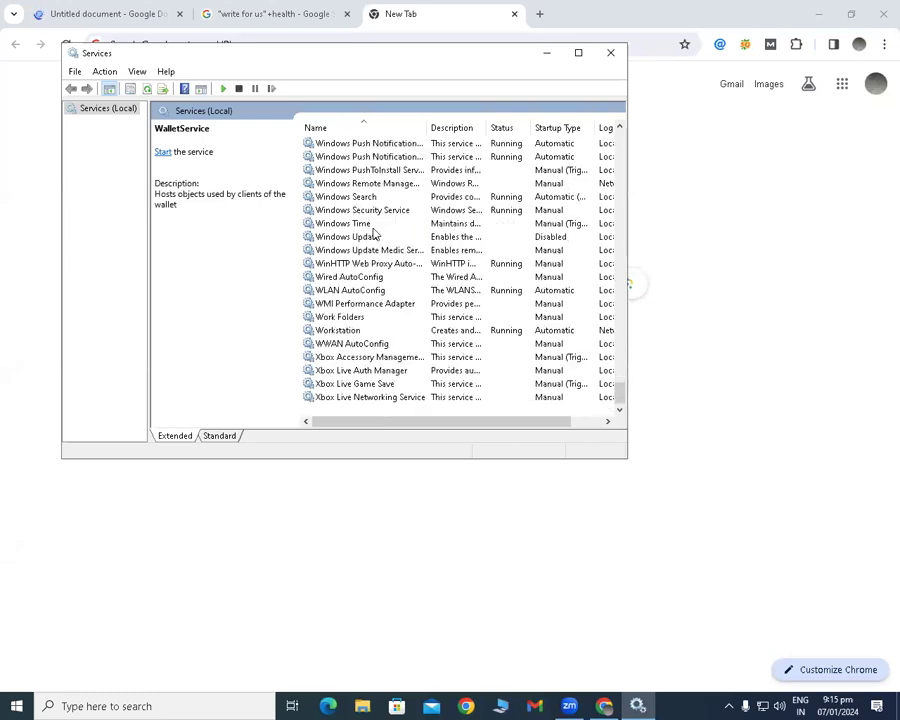
Select the Windows Update service and open its properties.
{"action": "left_click", "coordinate": [380, 237]}
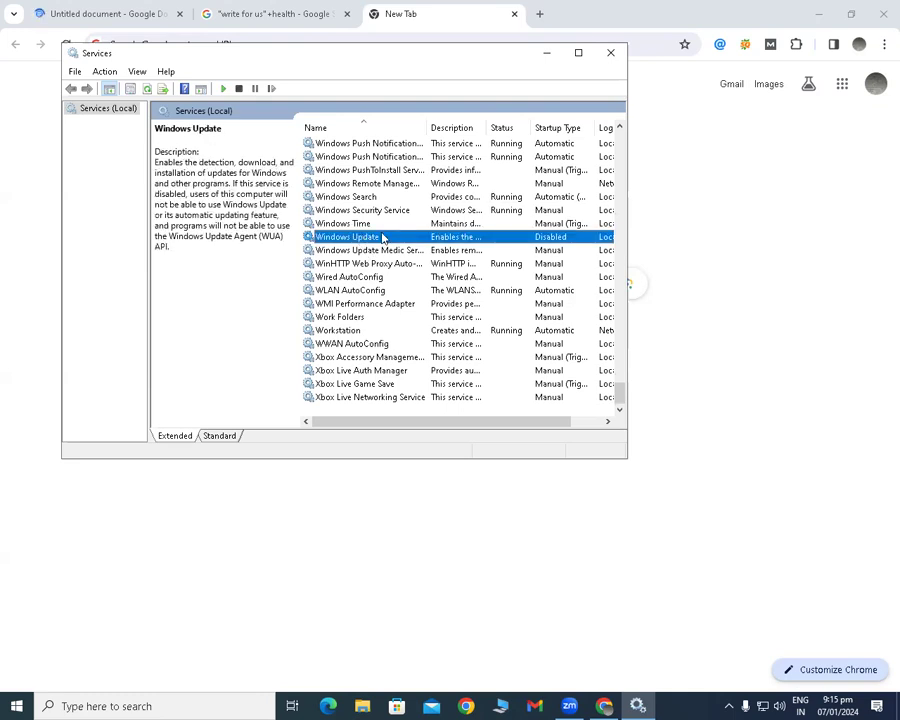
{"action": "right_click", "coordinate": [410, 237]}
{"action": "left_click", "coordinate": [448, 372]}
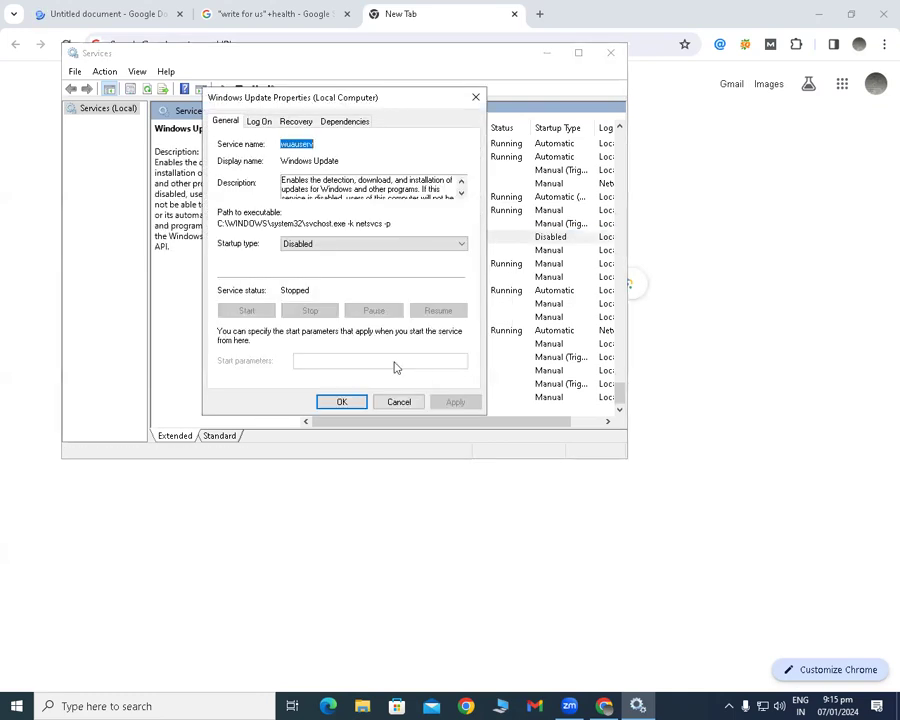
Set the Windows Update service's startup type to Disabled, confirm its properties, and return to the browser's new page.
{"action": "left_click", "coordinate": [433, 244]}
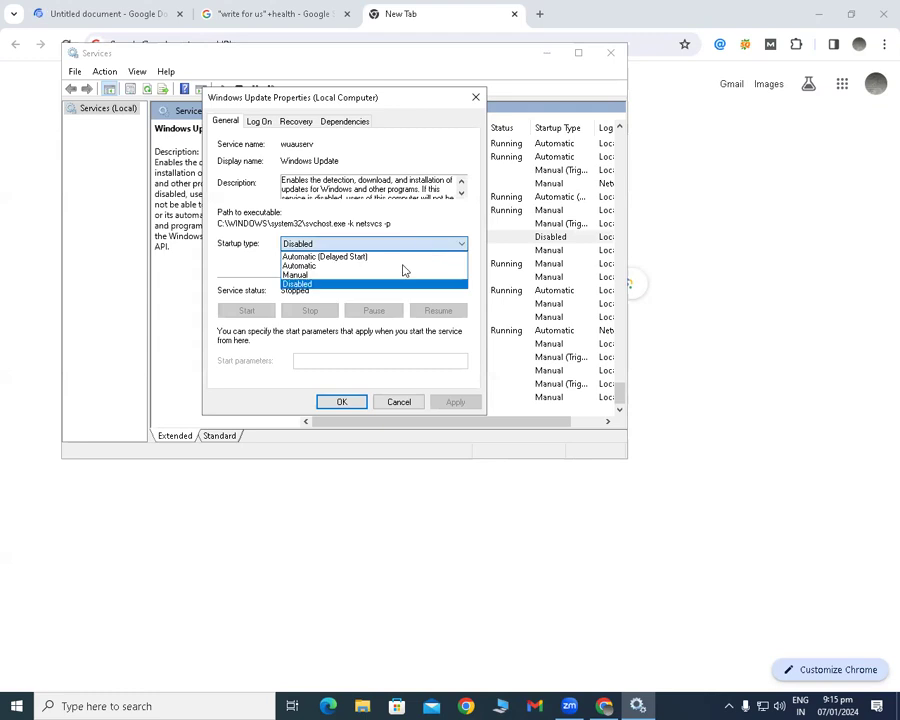
{"action": "left_click", "coordinate": [350, 285]}
{"action": "left_click", "coordinate": [455, 402]}
{"action": "left_click", "coordinate": [342, 401]}
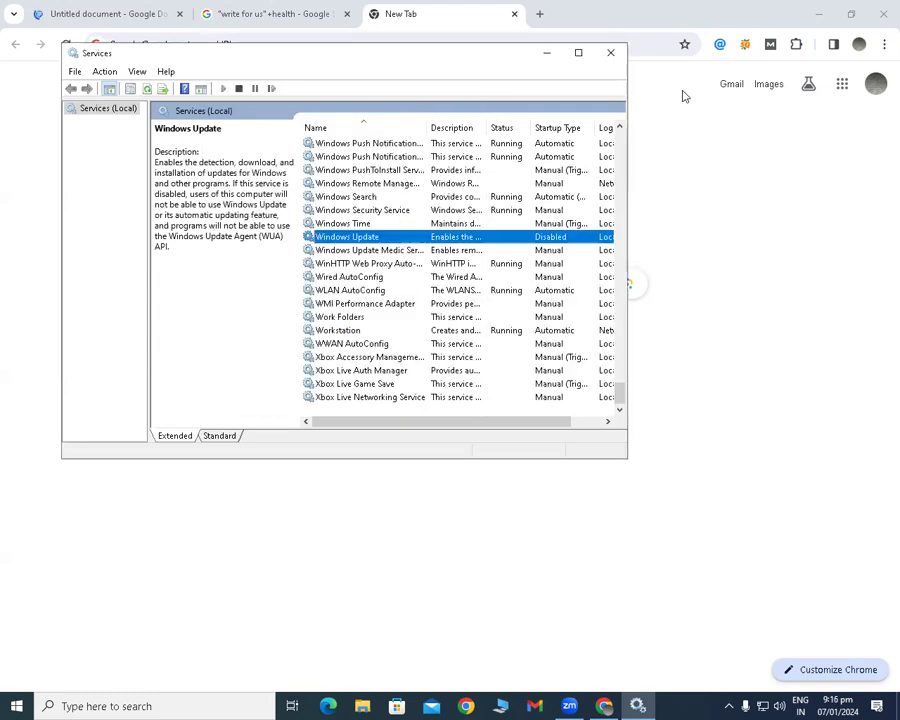
{"action": "left_click", "coordinate": [466, 16]}
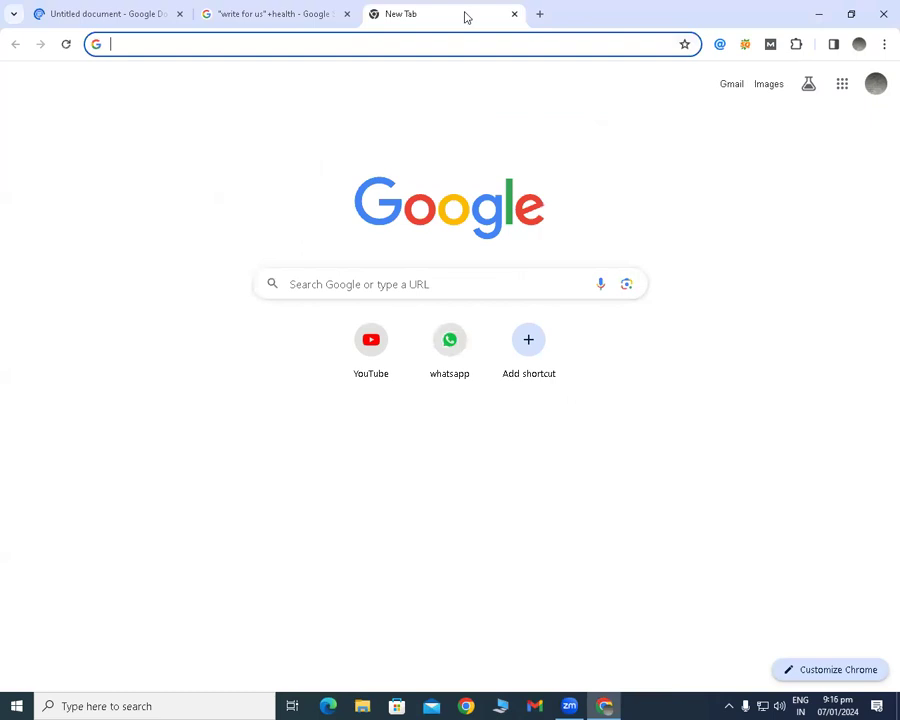
{"action": "left_click", "coordinate": [840, 90]}
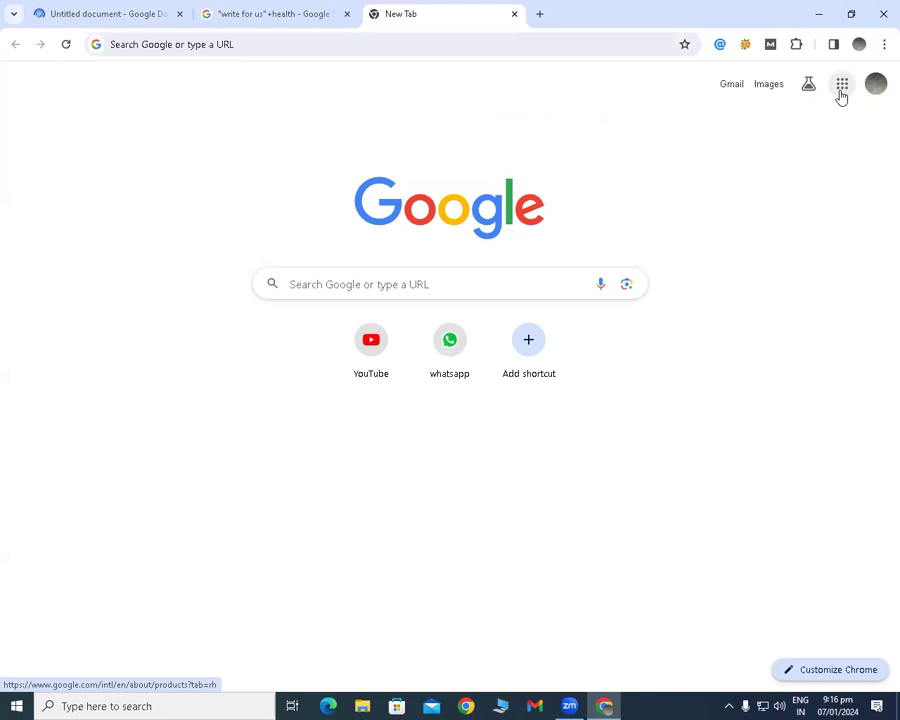
{"action": "scroll", "coordinate": [737, 181], "scroll_direction": "down", "scroll_amount": 5}
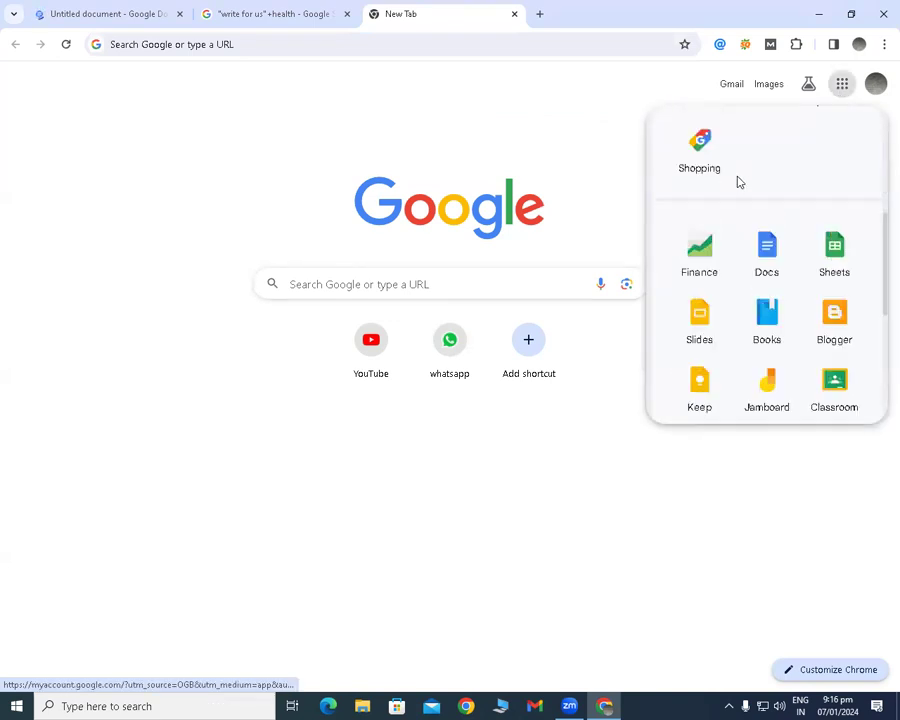
{"action": "scroll", "coordinate": [766, 257], "scroll_direction": "down", "scroll_amount": 4}
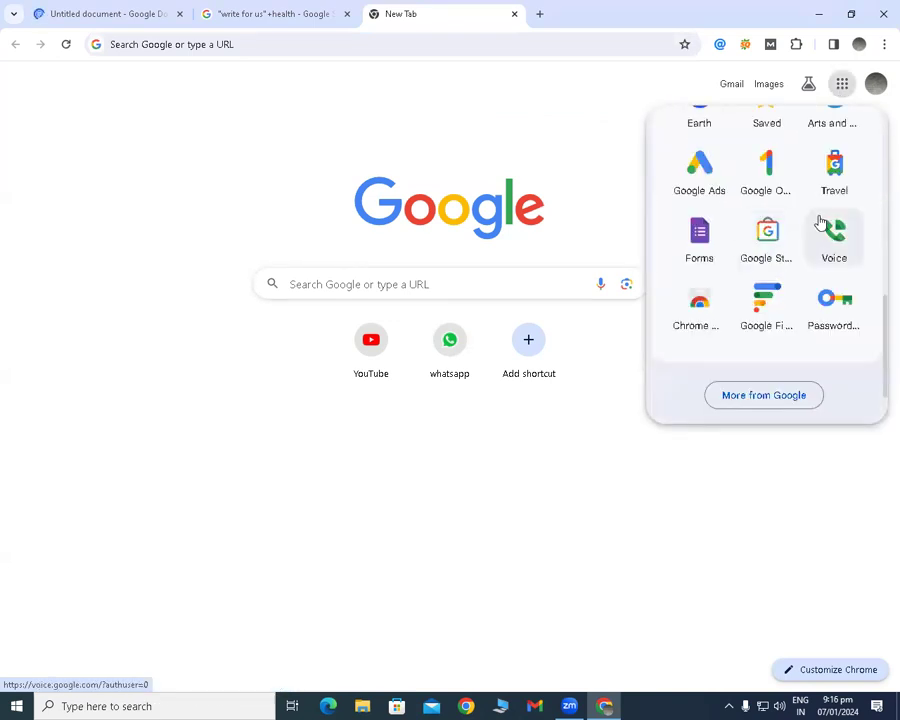
{"action": "scroll", "coordinate": [811, 217], "scroll_direction": "up", "scroll_amount": 3}
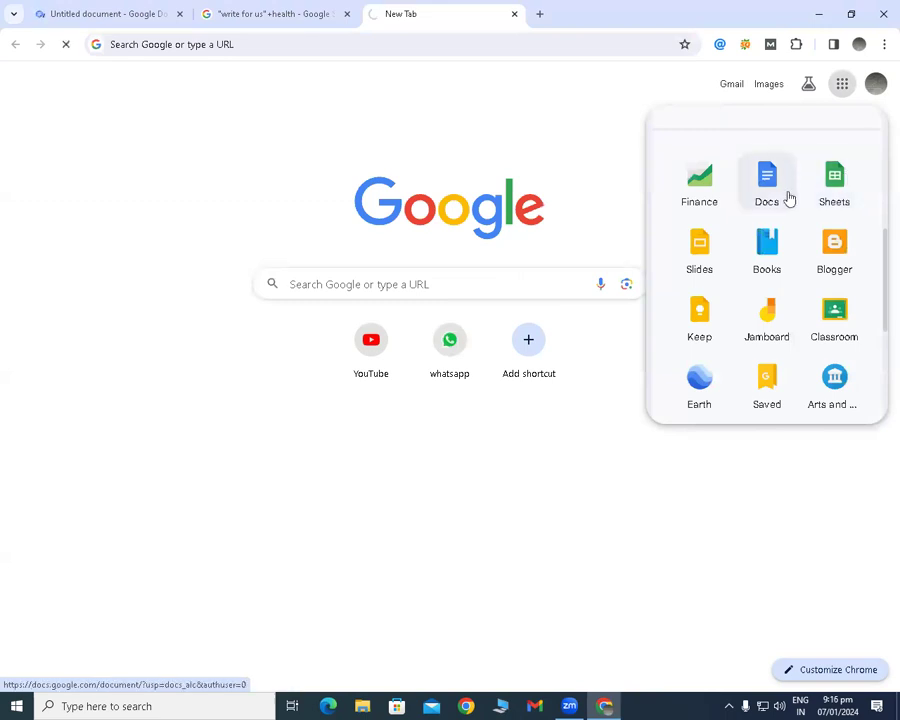
{"action": "left_click", "coordinate": [809, 181]}
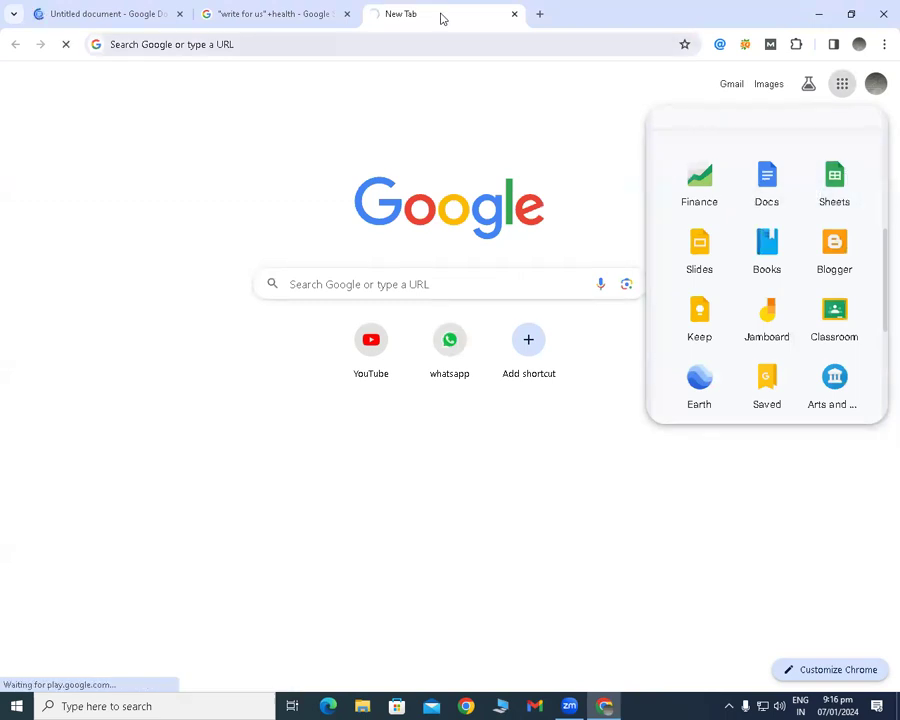
{"action": "left_click", "coordinate": [515, 14]}
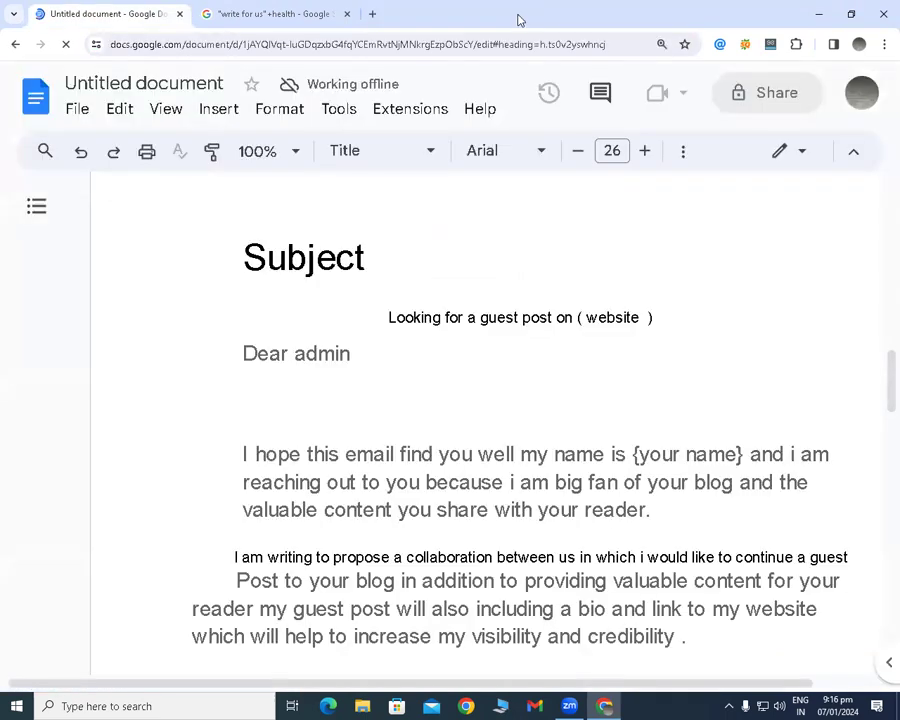
Open a new browser page and check which browser profile is in use.
{"action": "left_click", "coordinate": [378, 15]}
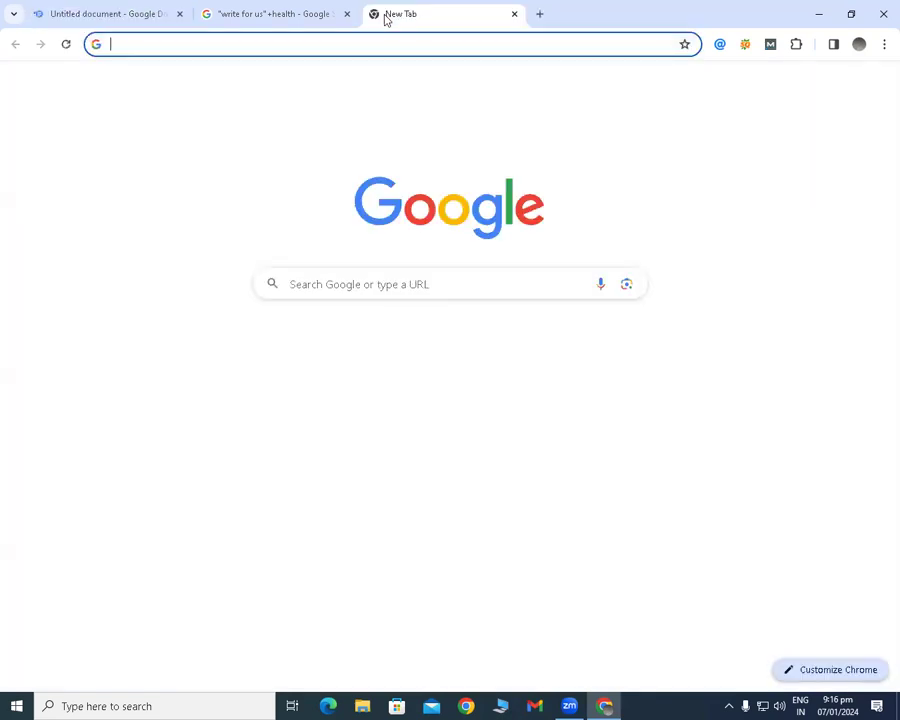
{"action": "left_click", "coordinate": [857, 45]}
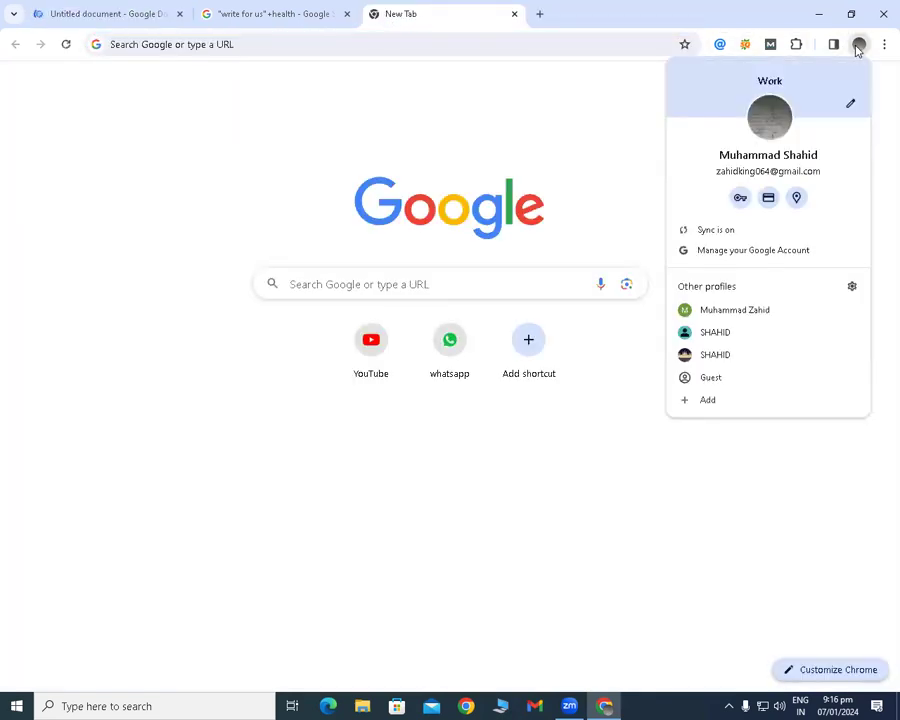
{"action": "left_click", "coordinate": [590, 177]}
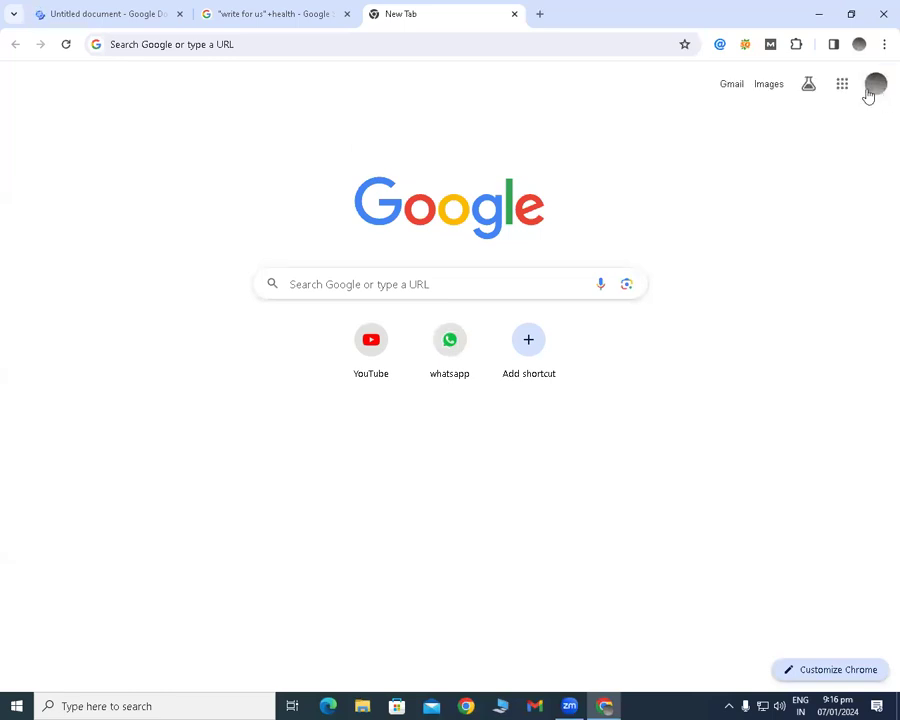
Open Gmail from the list of Google apps on the new page.
{"action": "left_click", "coordinate": [845, 87]}
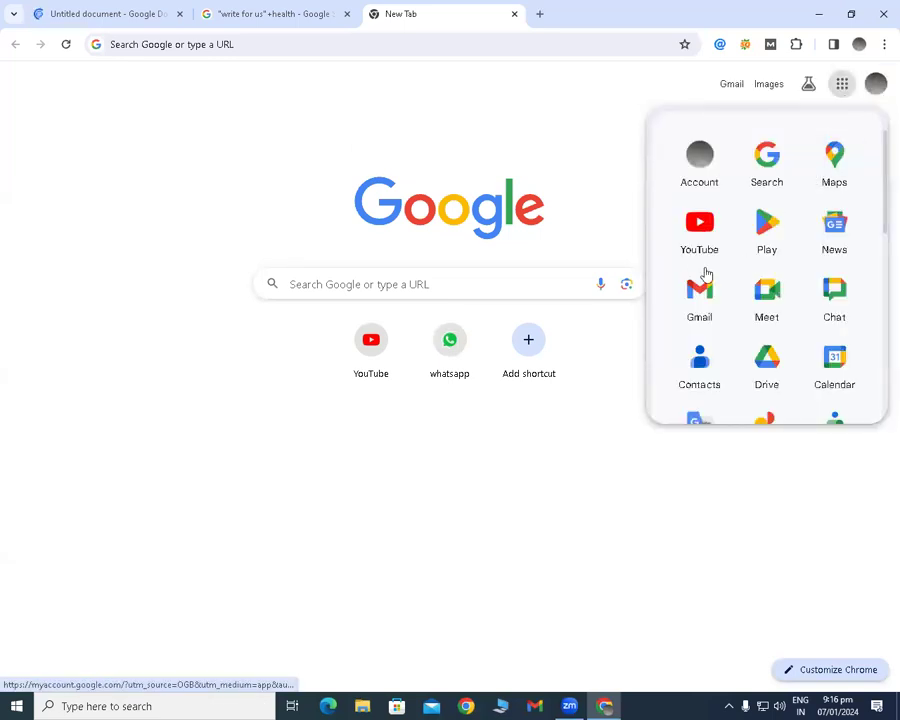
{"action": "scroll", "coordinate": [700, 268], "scroll_direction": "down", "scroll_amount": 3}
{"action": "scroll", "coordinate": [700, 245], "scroll_direction": "up", "scroll_amount": 1}
{"action": "left_click", "coordinate": [702, 234]}
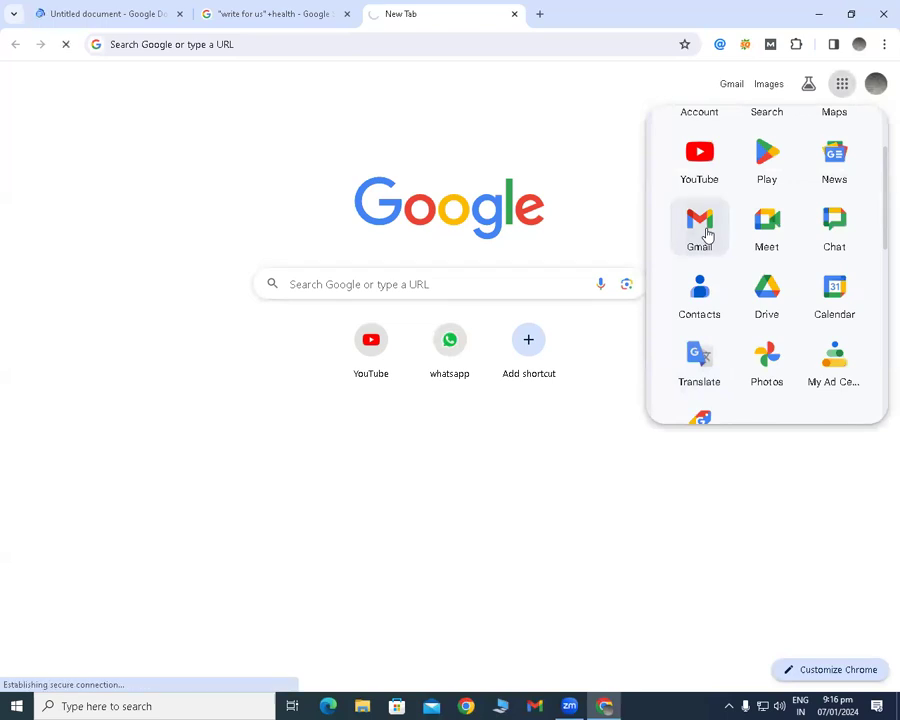
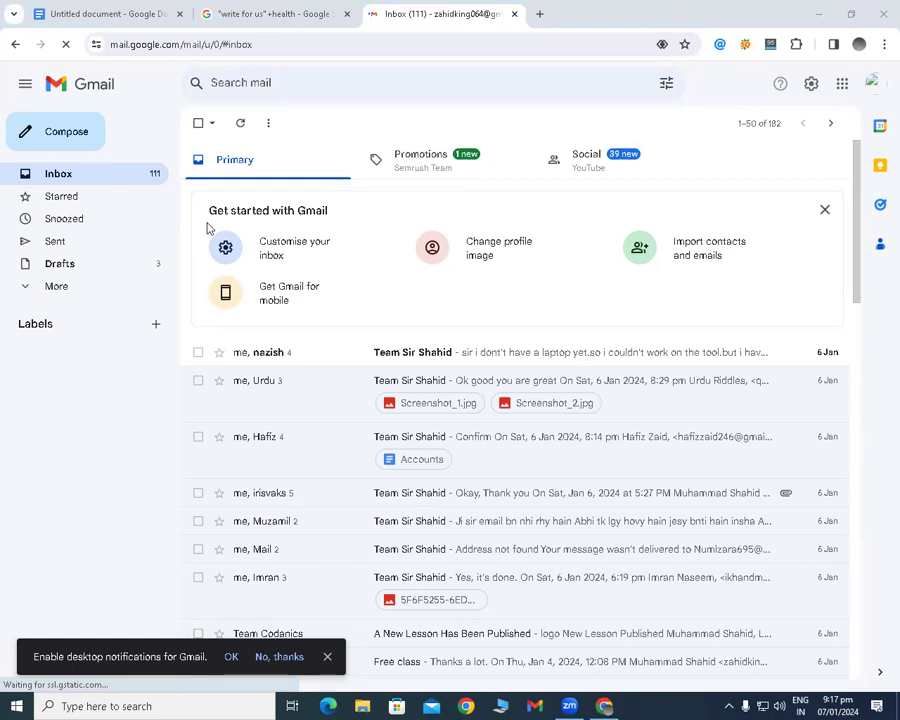
Search Google for "email track chrome extention" on a new browser page.
{"action": "left_click", "coordinate": [539, 14]}
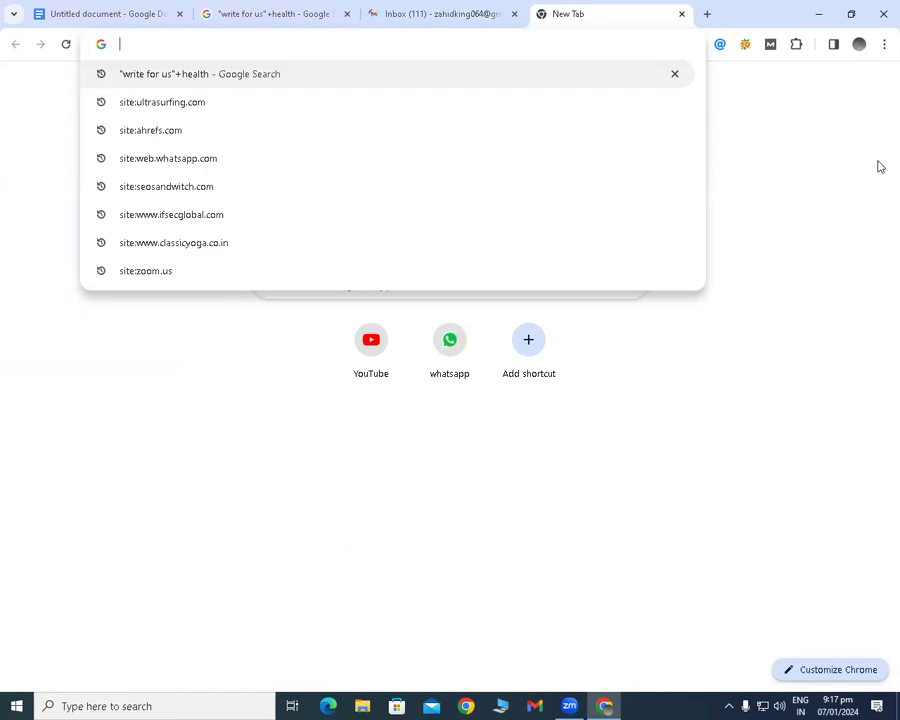
{"action": "type", "text": "email"}
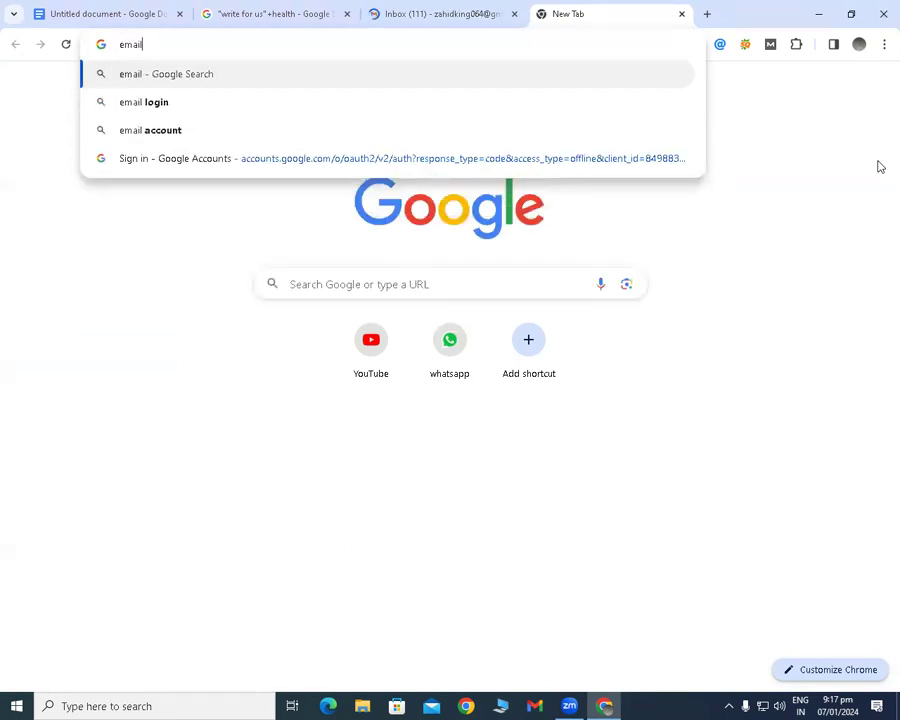
{"action": "type", "text": " trac"}
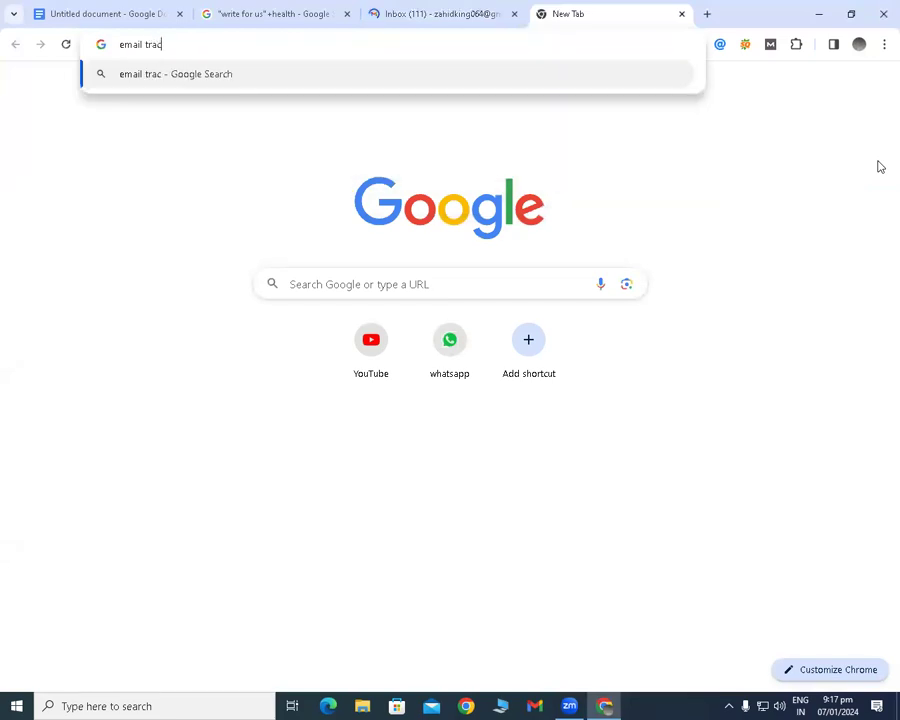
{"action": "type", "text": "k "}
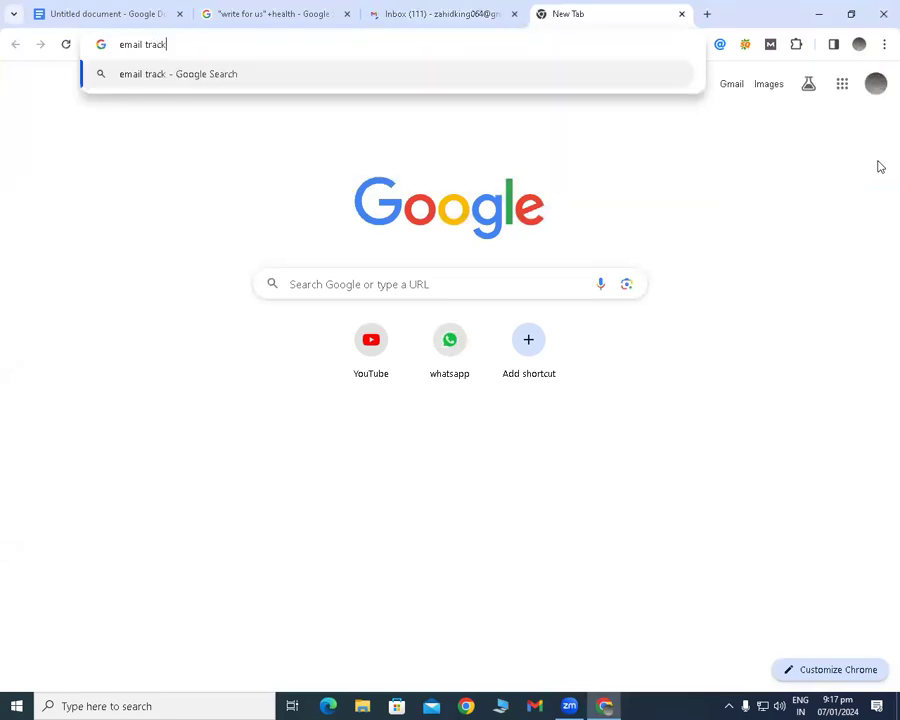
{"action": "type", "text": "ch"}
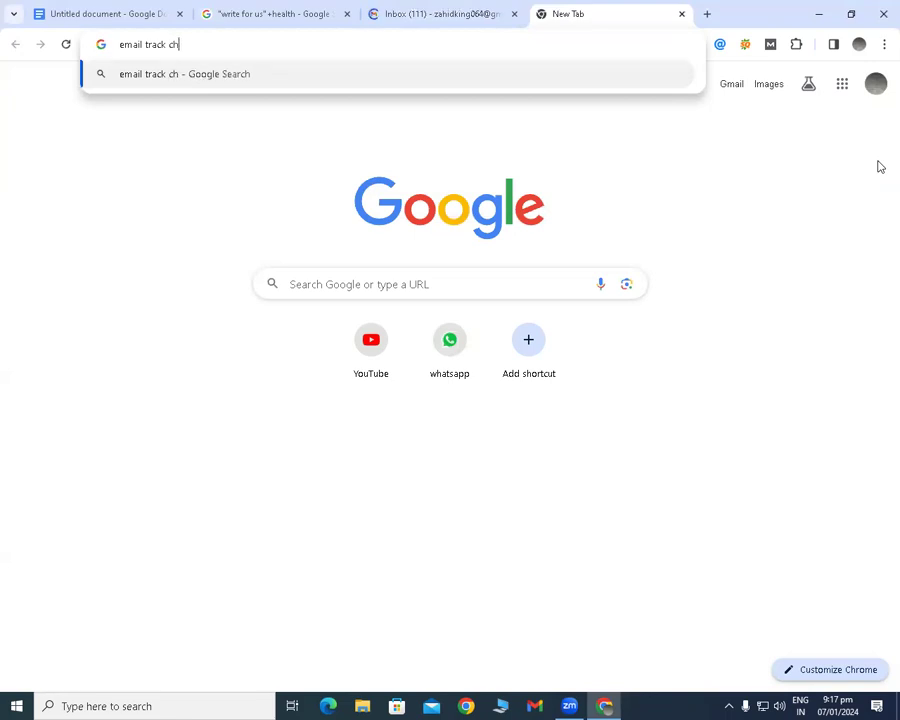
{"action": "type", "text": "rome "}
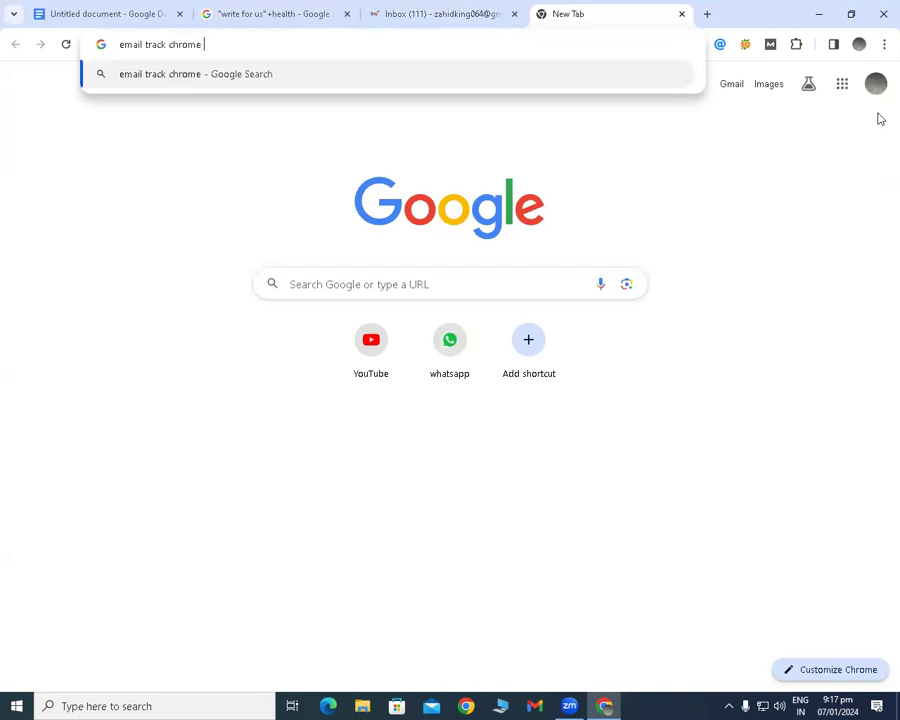
{"action": "type", "text": "exte"}
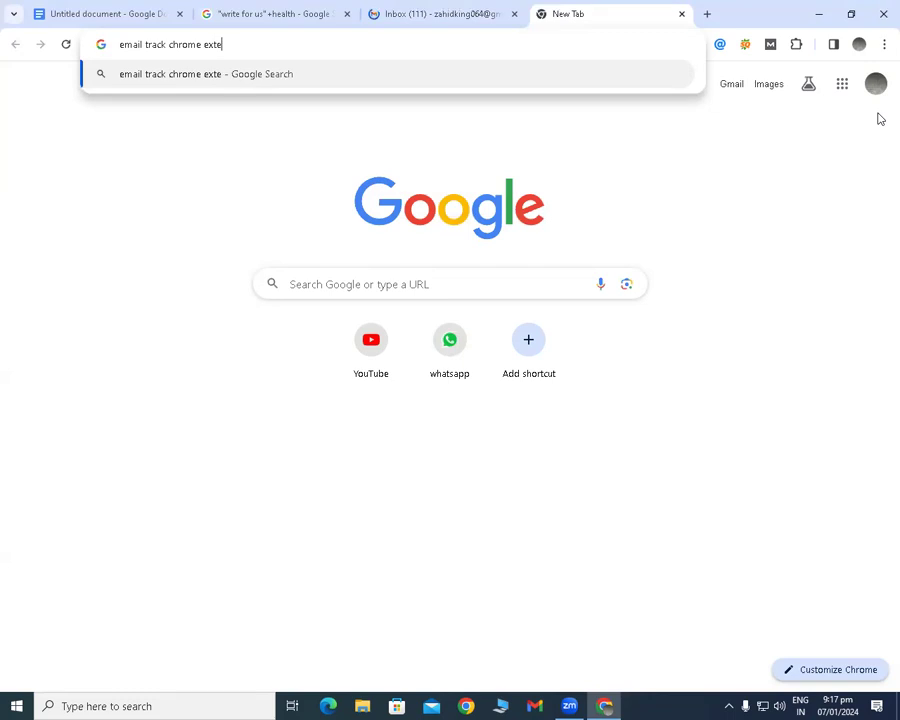
{"action": "type", "text": "ntio"}
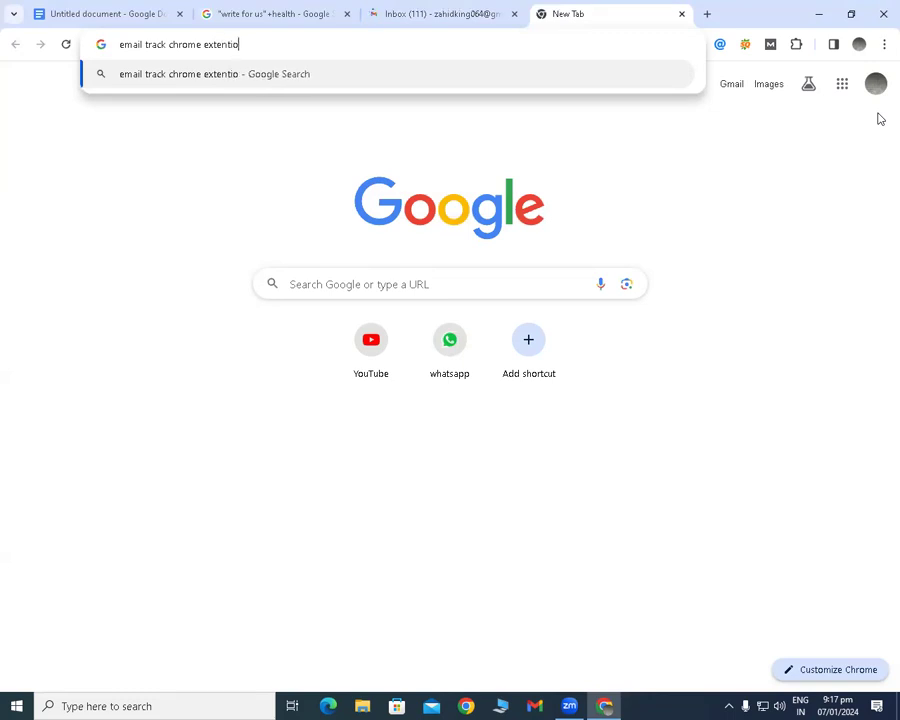
{"action": "type", "text": "n"}
{"action": "key", "text": "Return"}
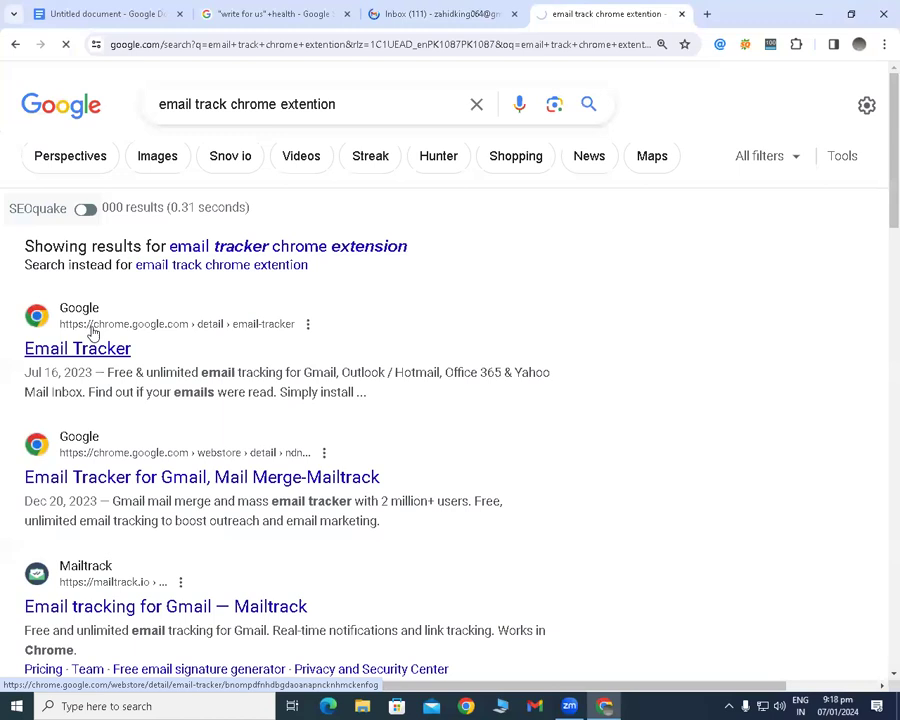
Open the Email Tracker extension's Chrome Web Store page from the first search result, and return to the Gmail inbox.
{"action": "left_click", "coordinate": [92, 330]}
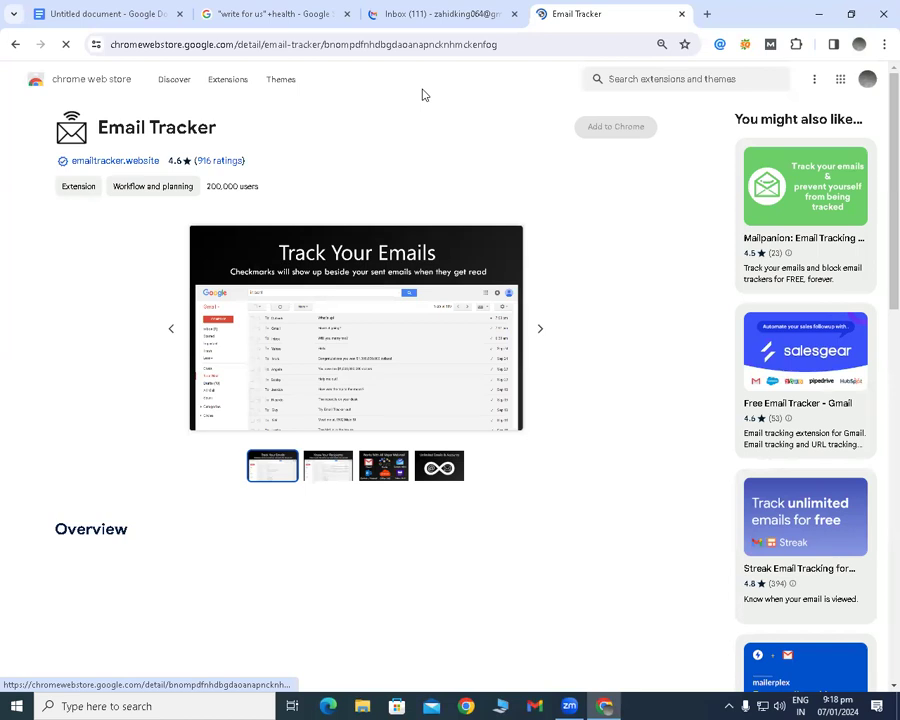
{"action": "key", "text": "ctrl+shift+Tab"}
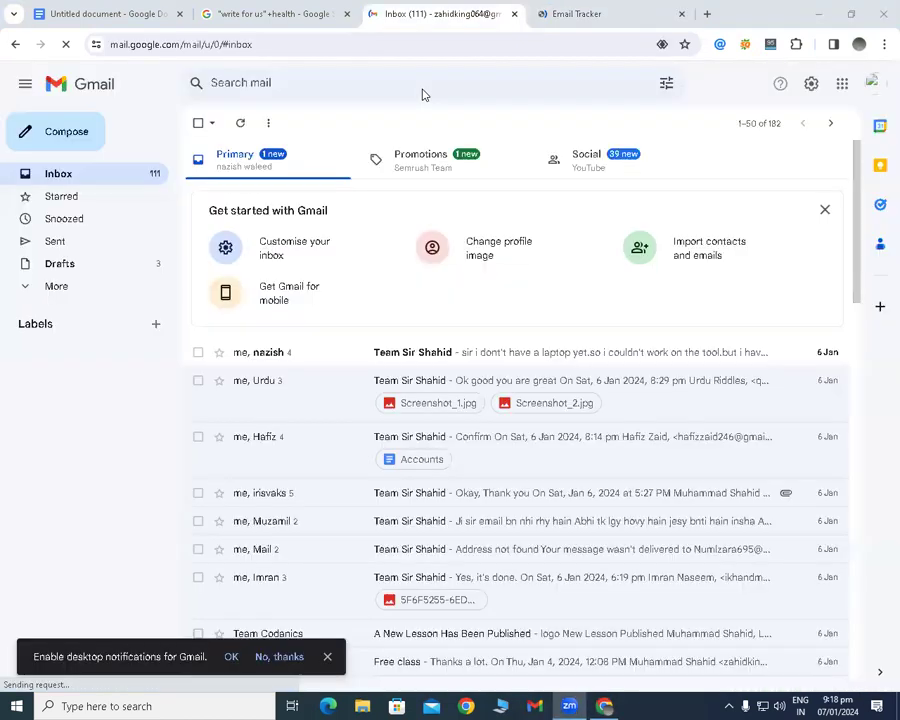